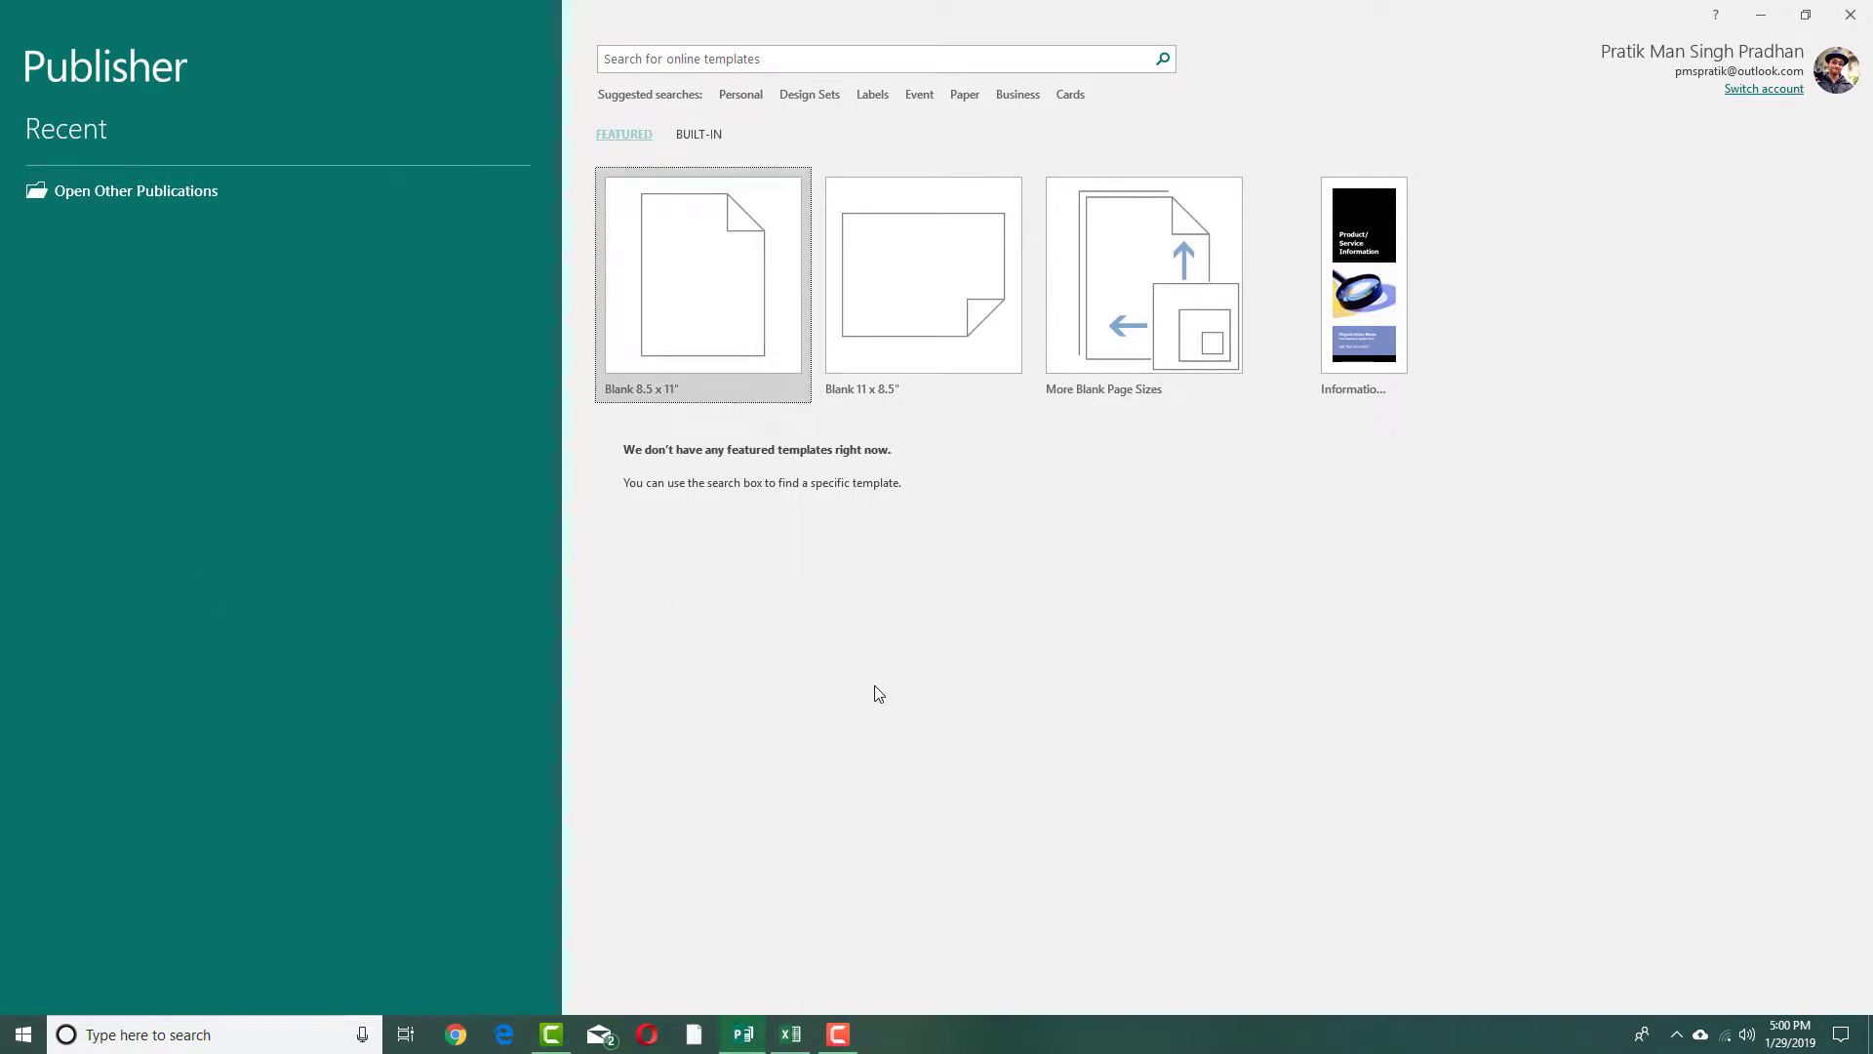
Open the built-in Flyers templates and select the Modular design under Event.
{"action": "left_click", "coordinate": [733, 59]}
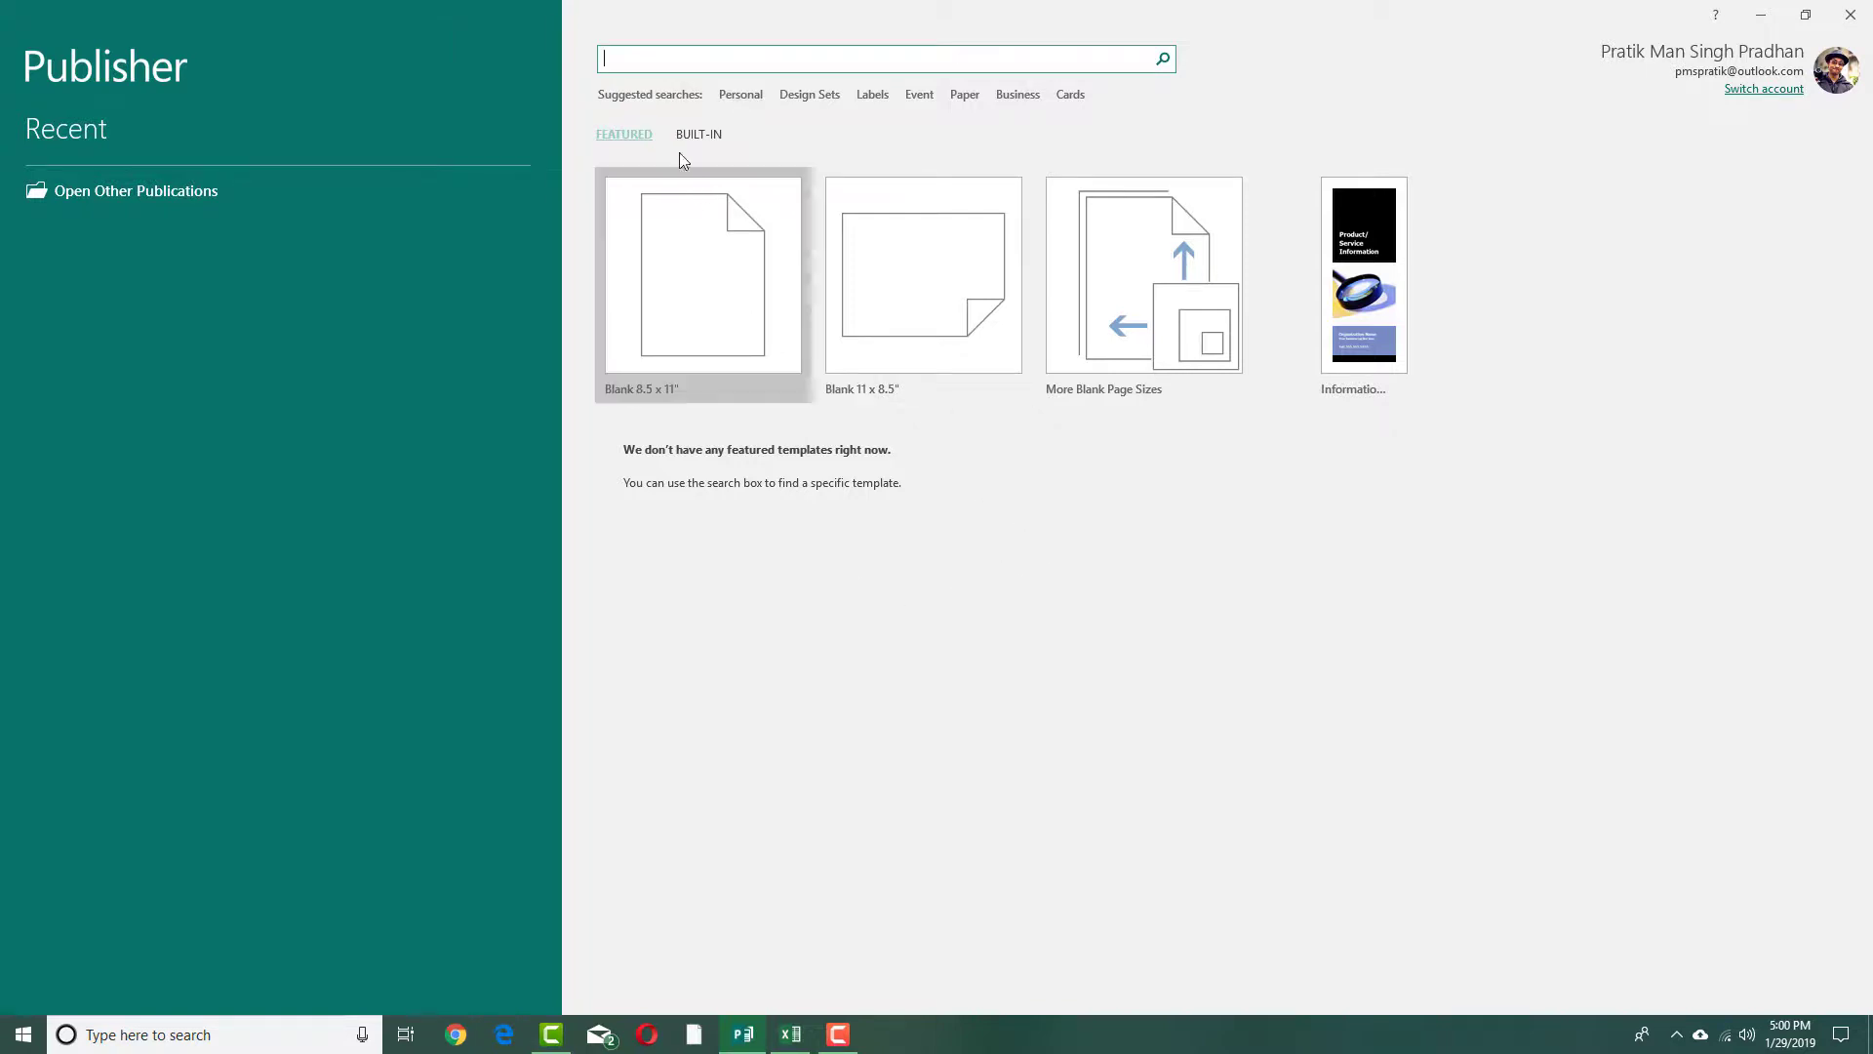
{"action": "left_click", "coordinate": [699, 134]}
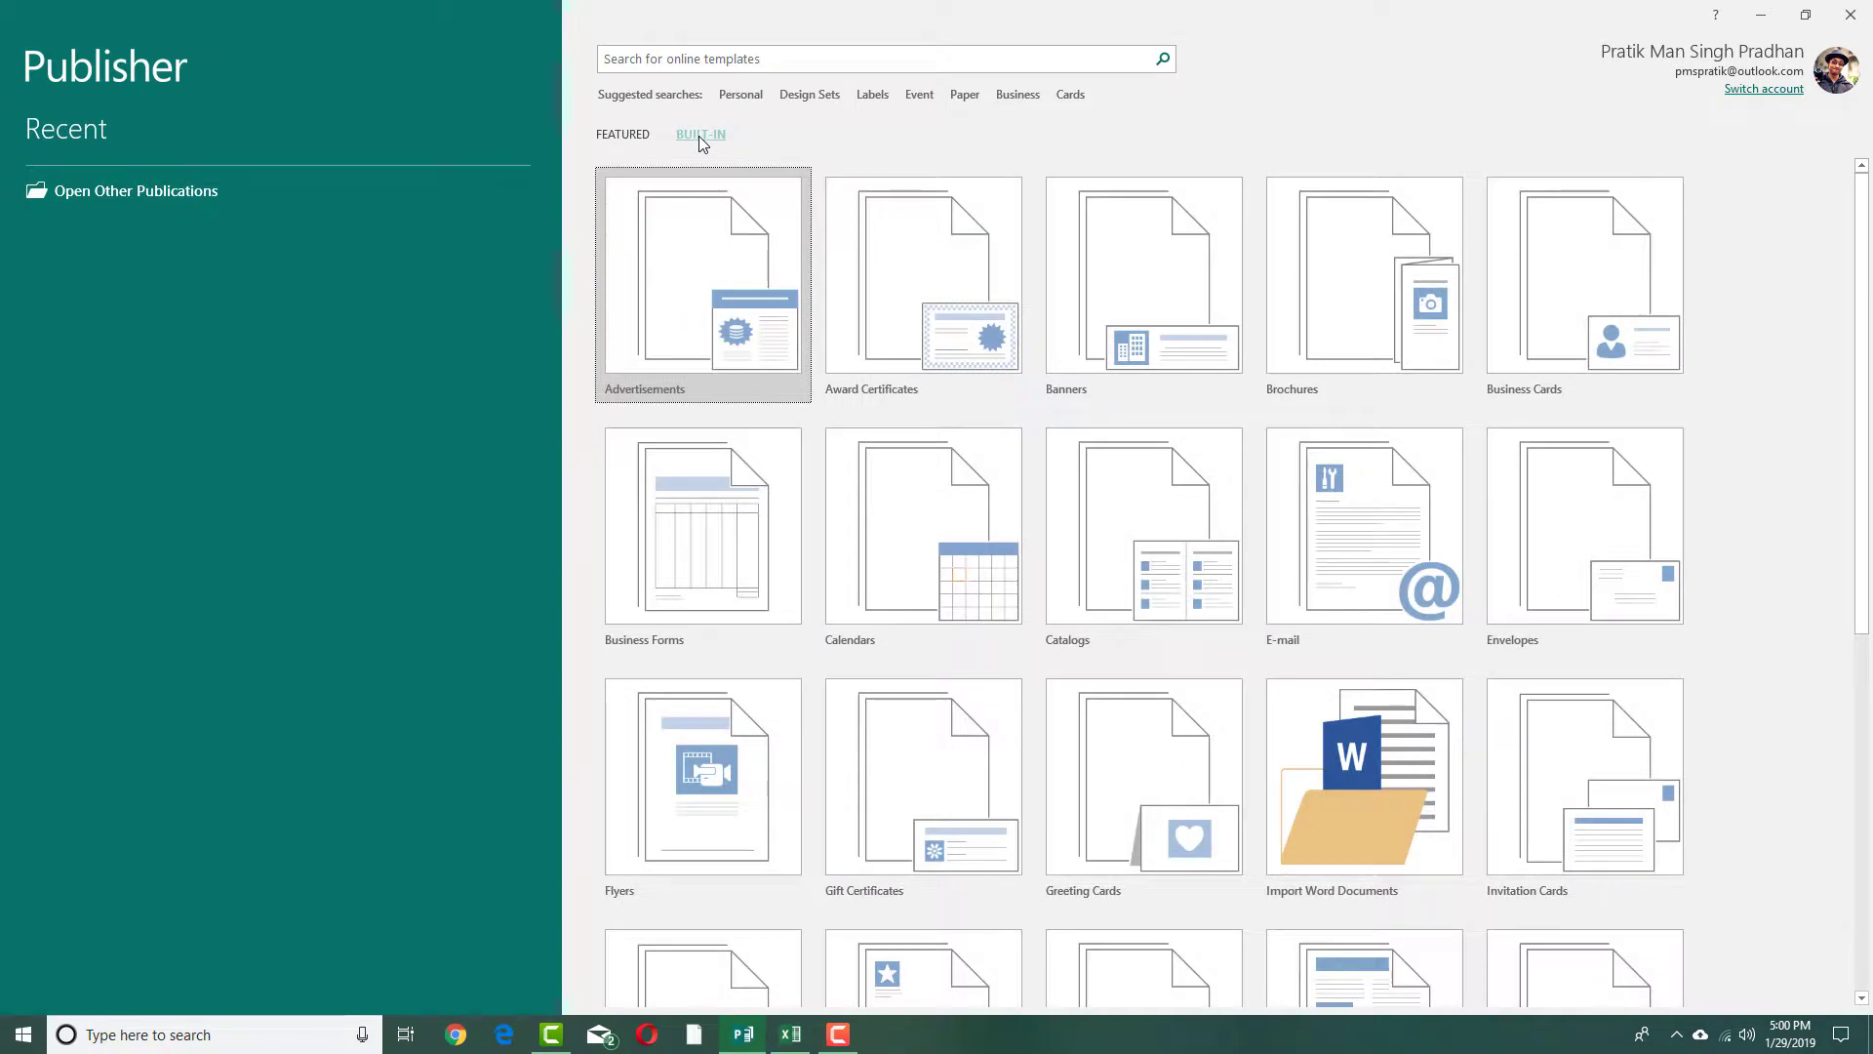
{"action": "scroll", "coordinate": [1135, 537], "scroll_direction": "down", "scroll_amount": 2}
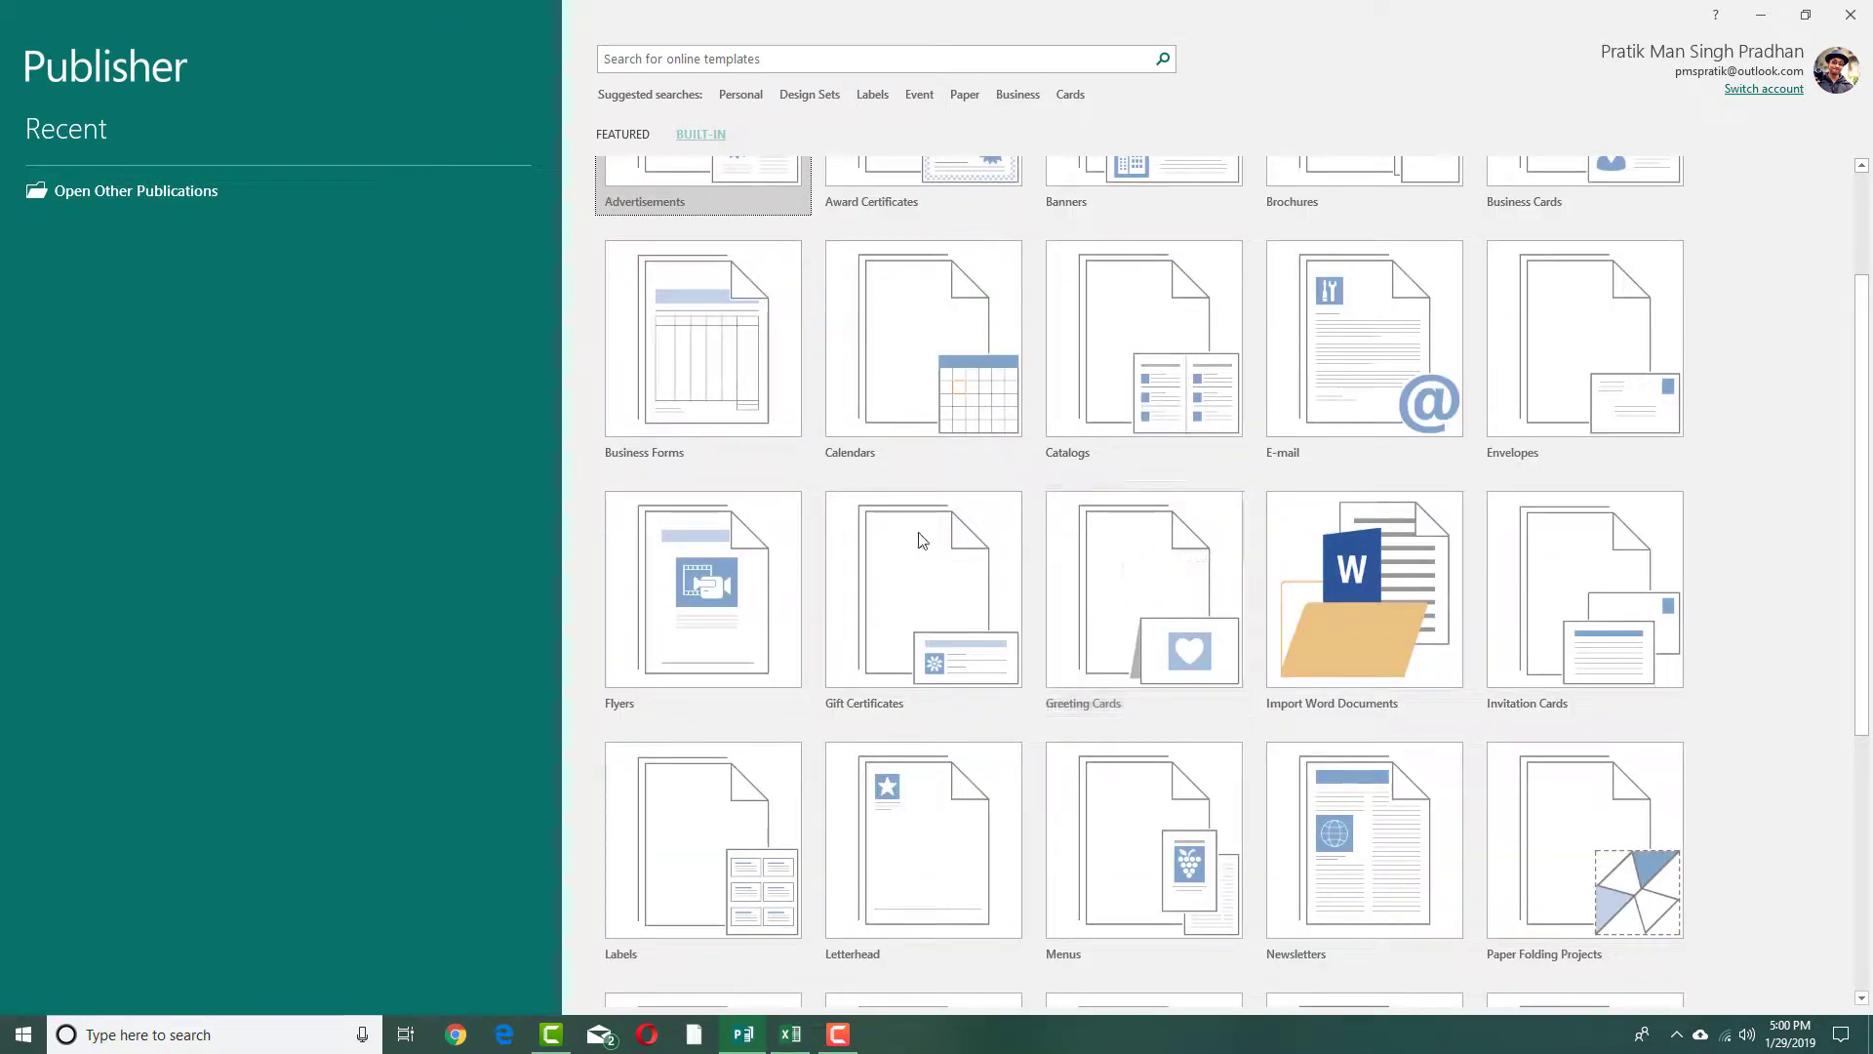
{"action": "left_click", "coordinate": [701, 565]}
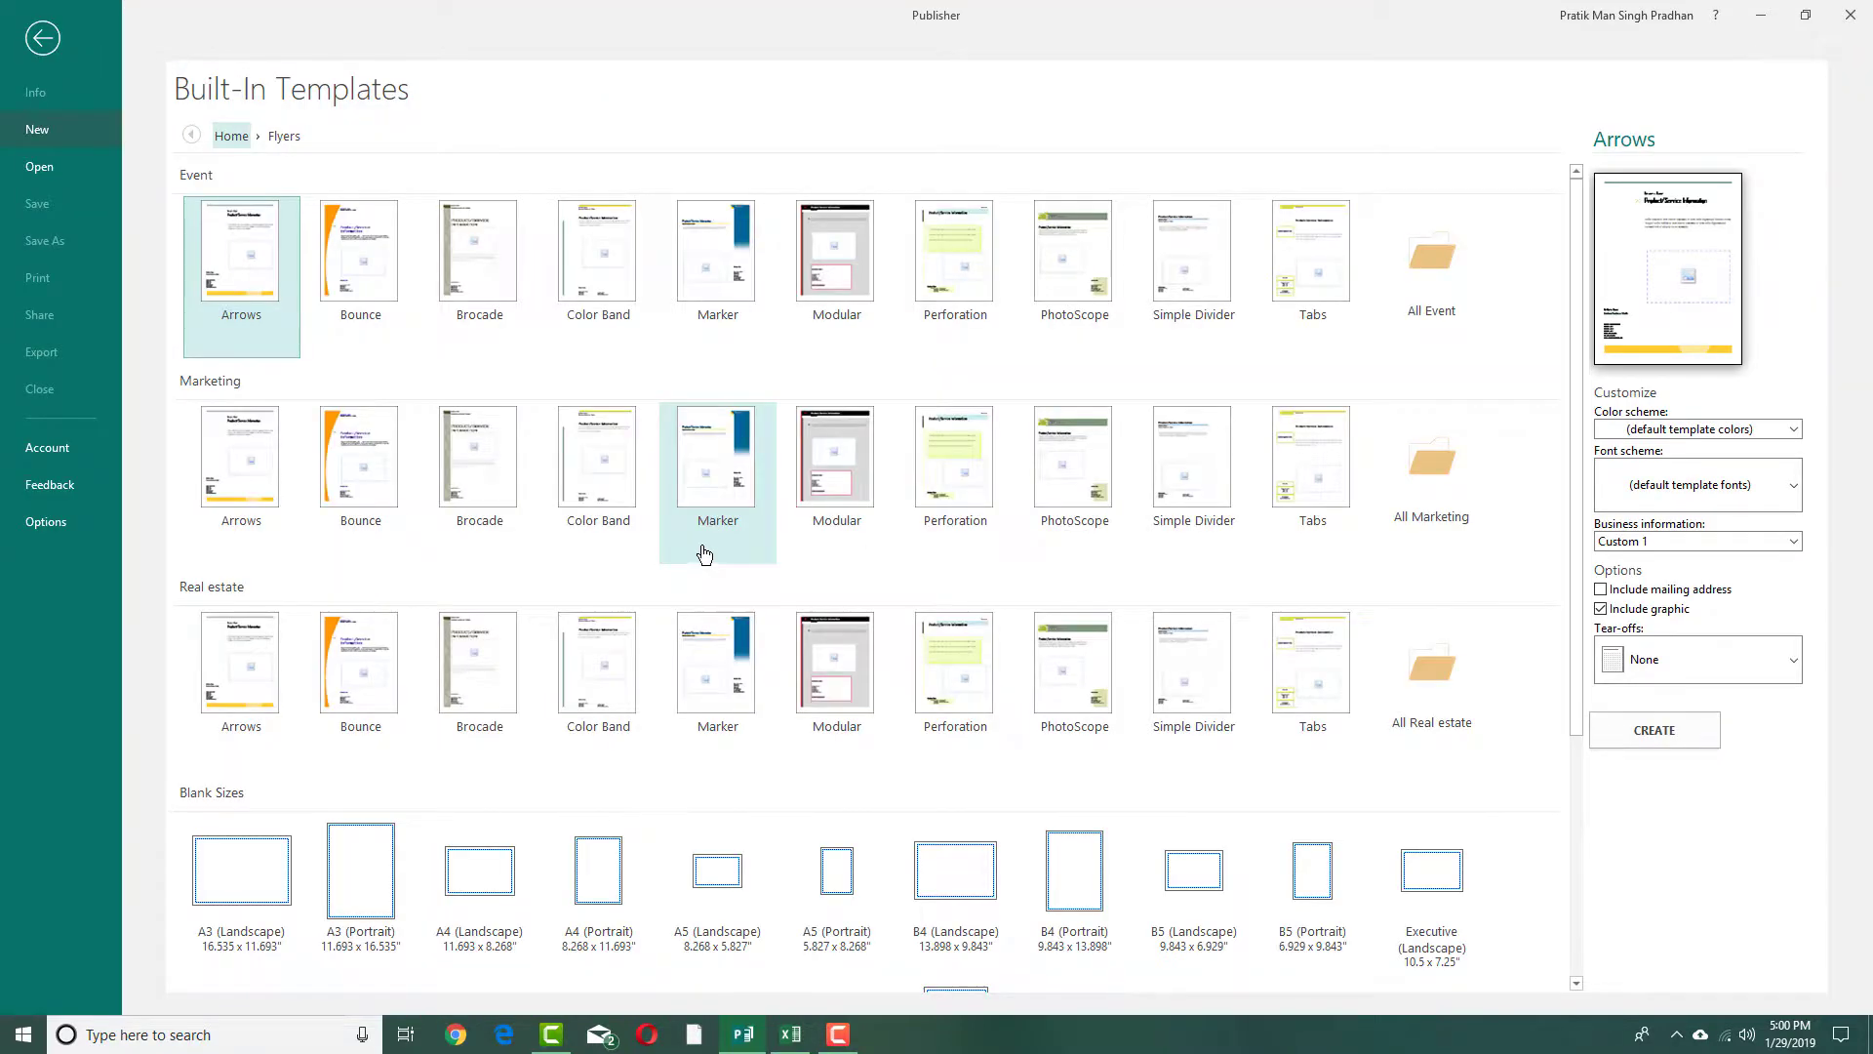
{"action": "scroll", "coordinate": [739, 500], "scroll_direction": "down", "scroll_amount": 4}
{"action": "scroll", "coordinate": [739, 500], "scroll_direction": "up", "scroll_amount": 4}
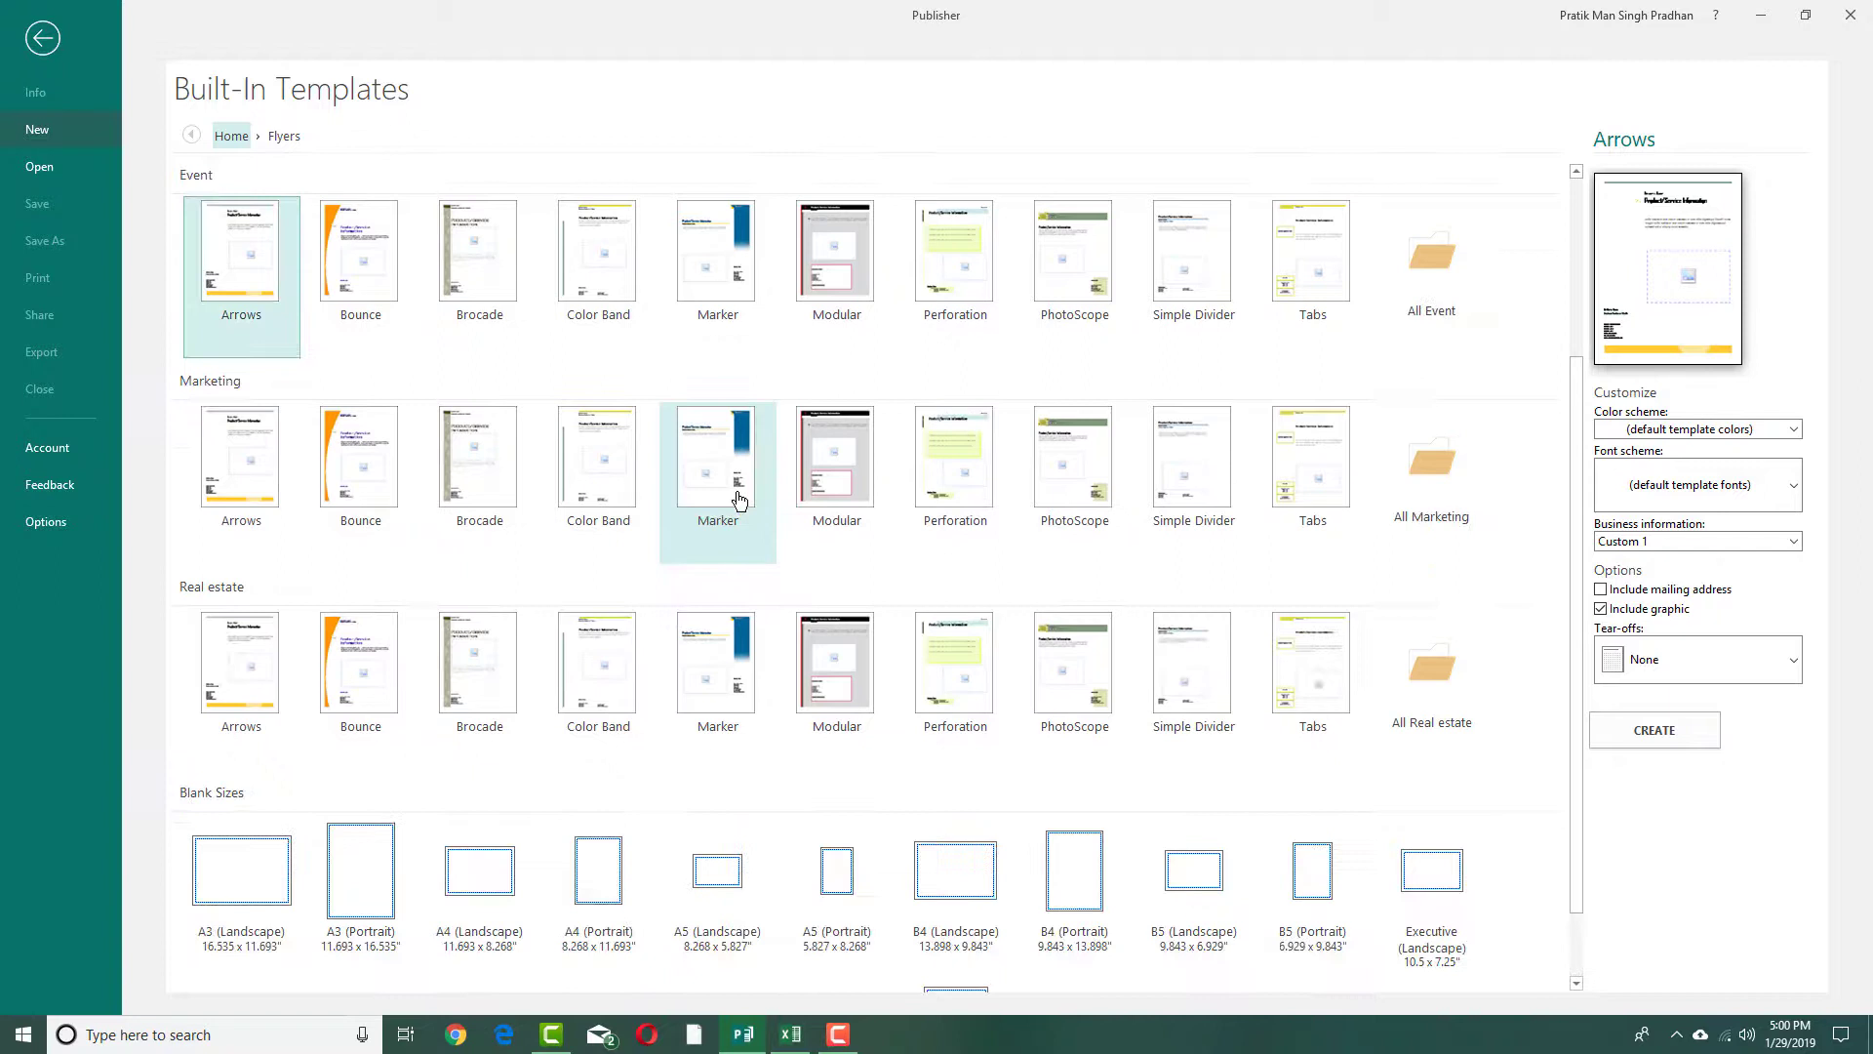
{"action": "left_click", "coordinate": [834, 309]}
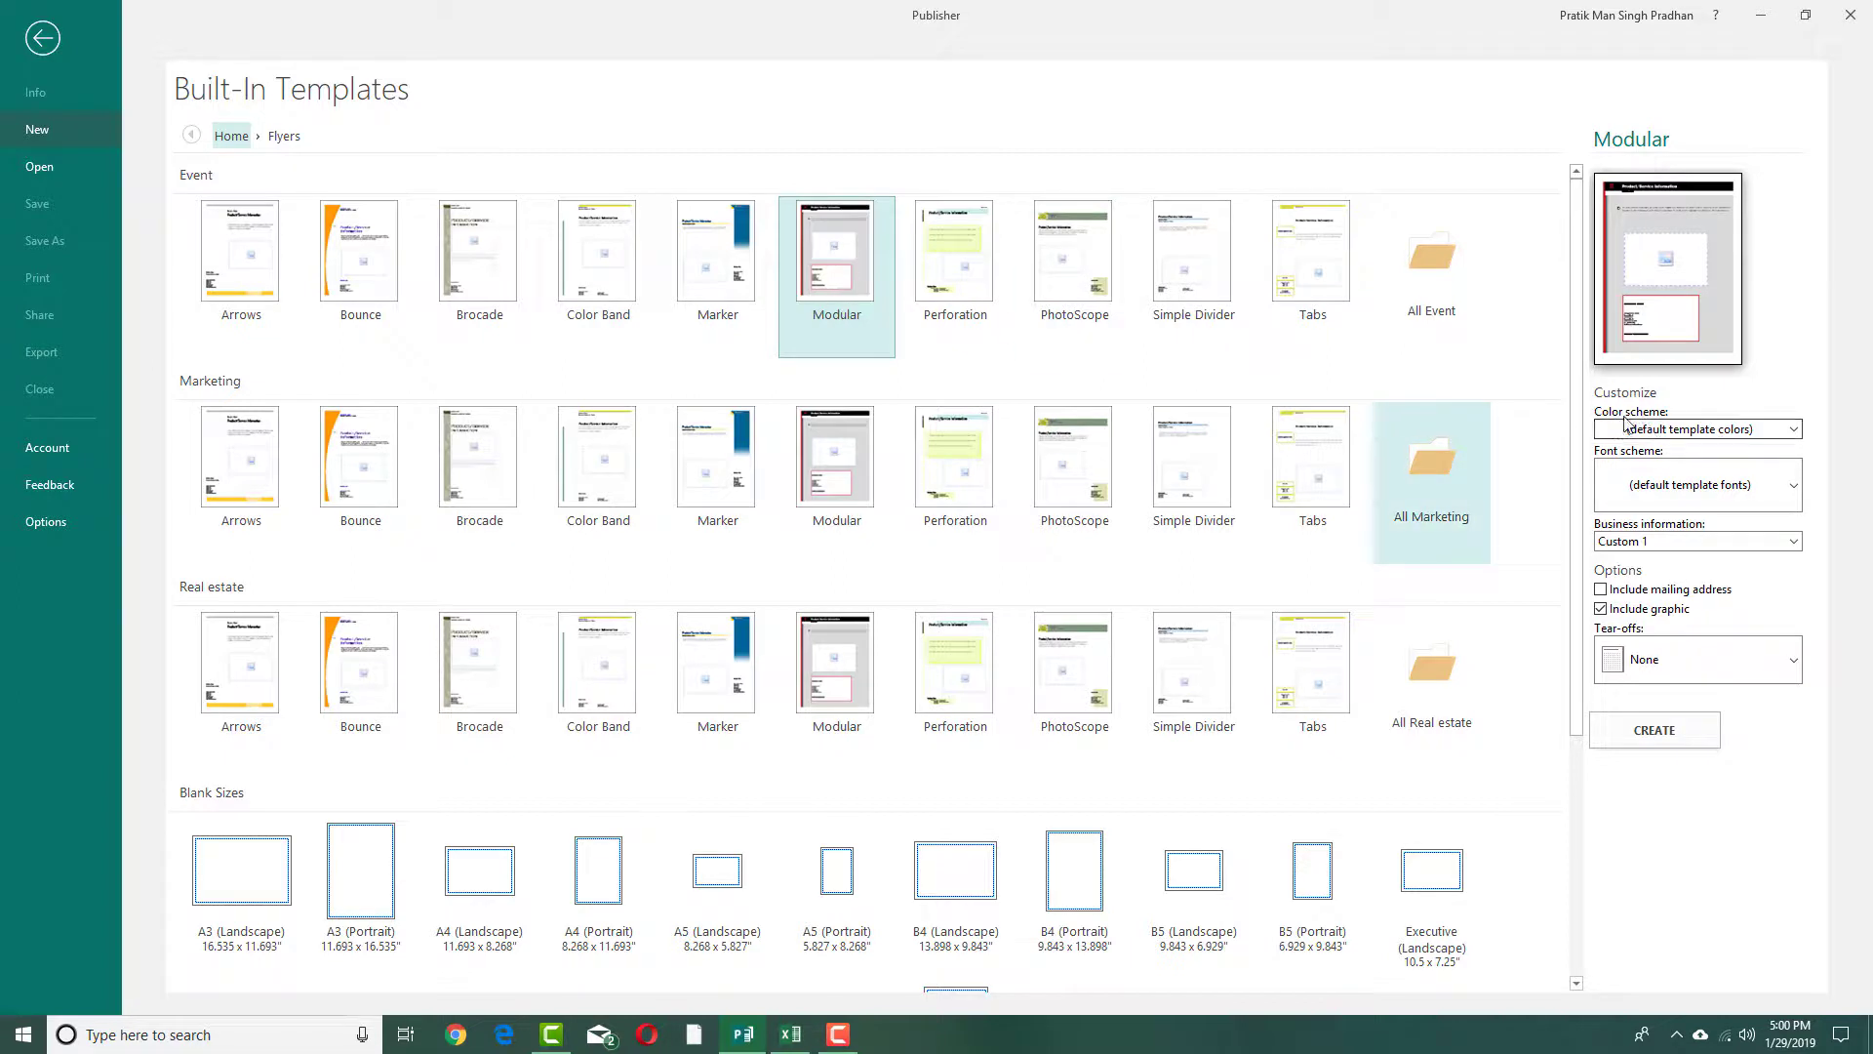
Set the colour scheme to Monarch, after trying Cherry, and select the Marker flyer design.
{"action": "left_click", "coordinate": [1796, 430]}
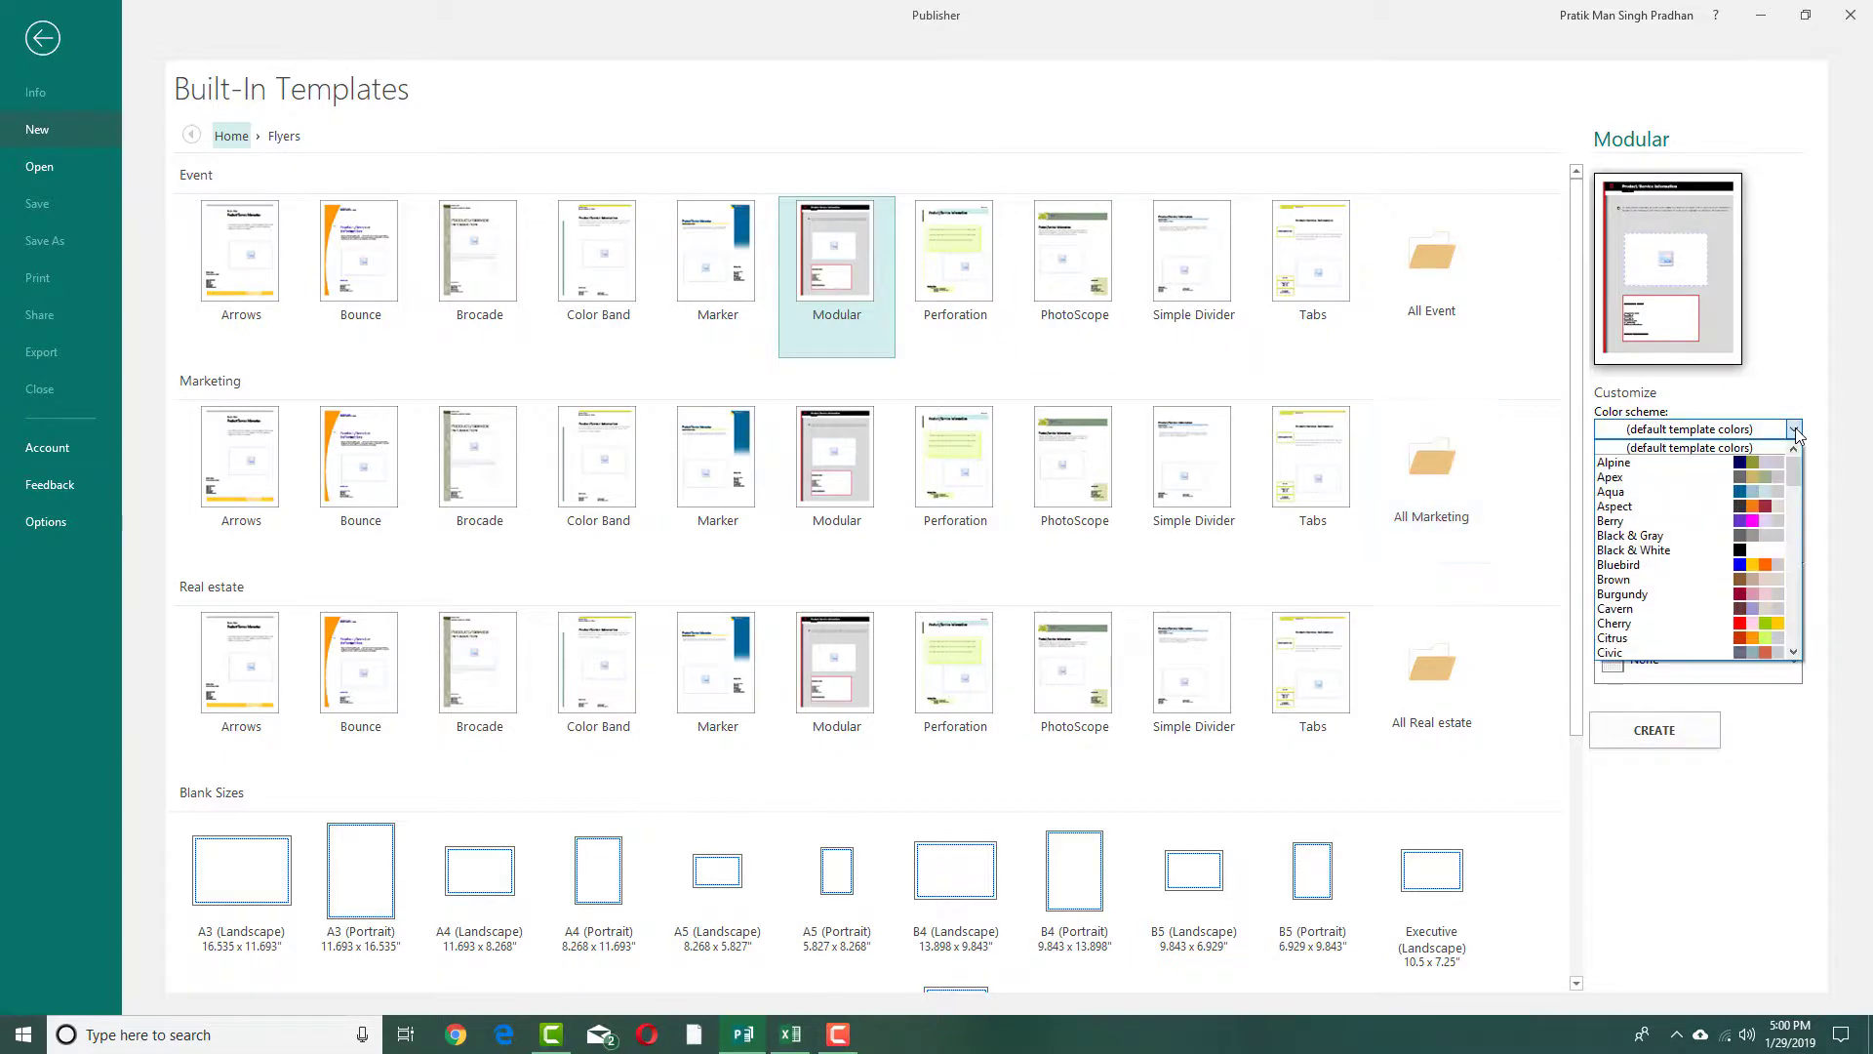
{"action": "left_click", "coordinate": [1762, 624]}
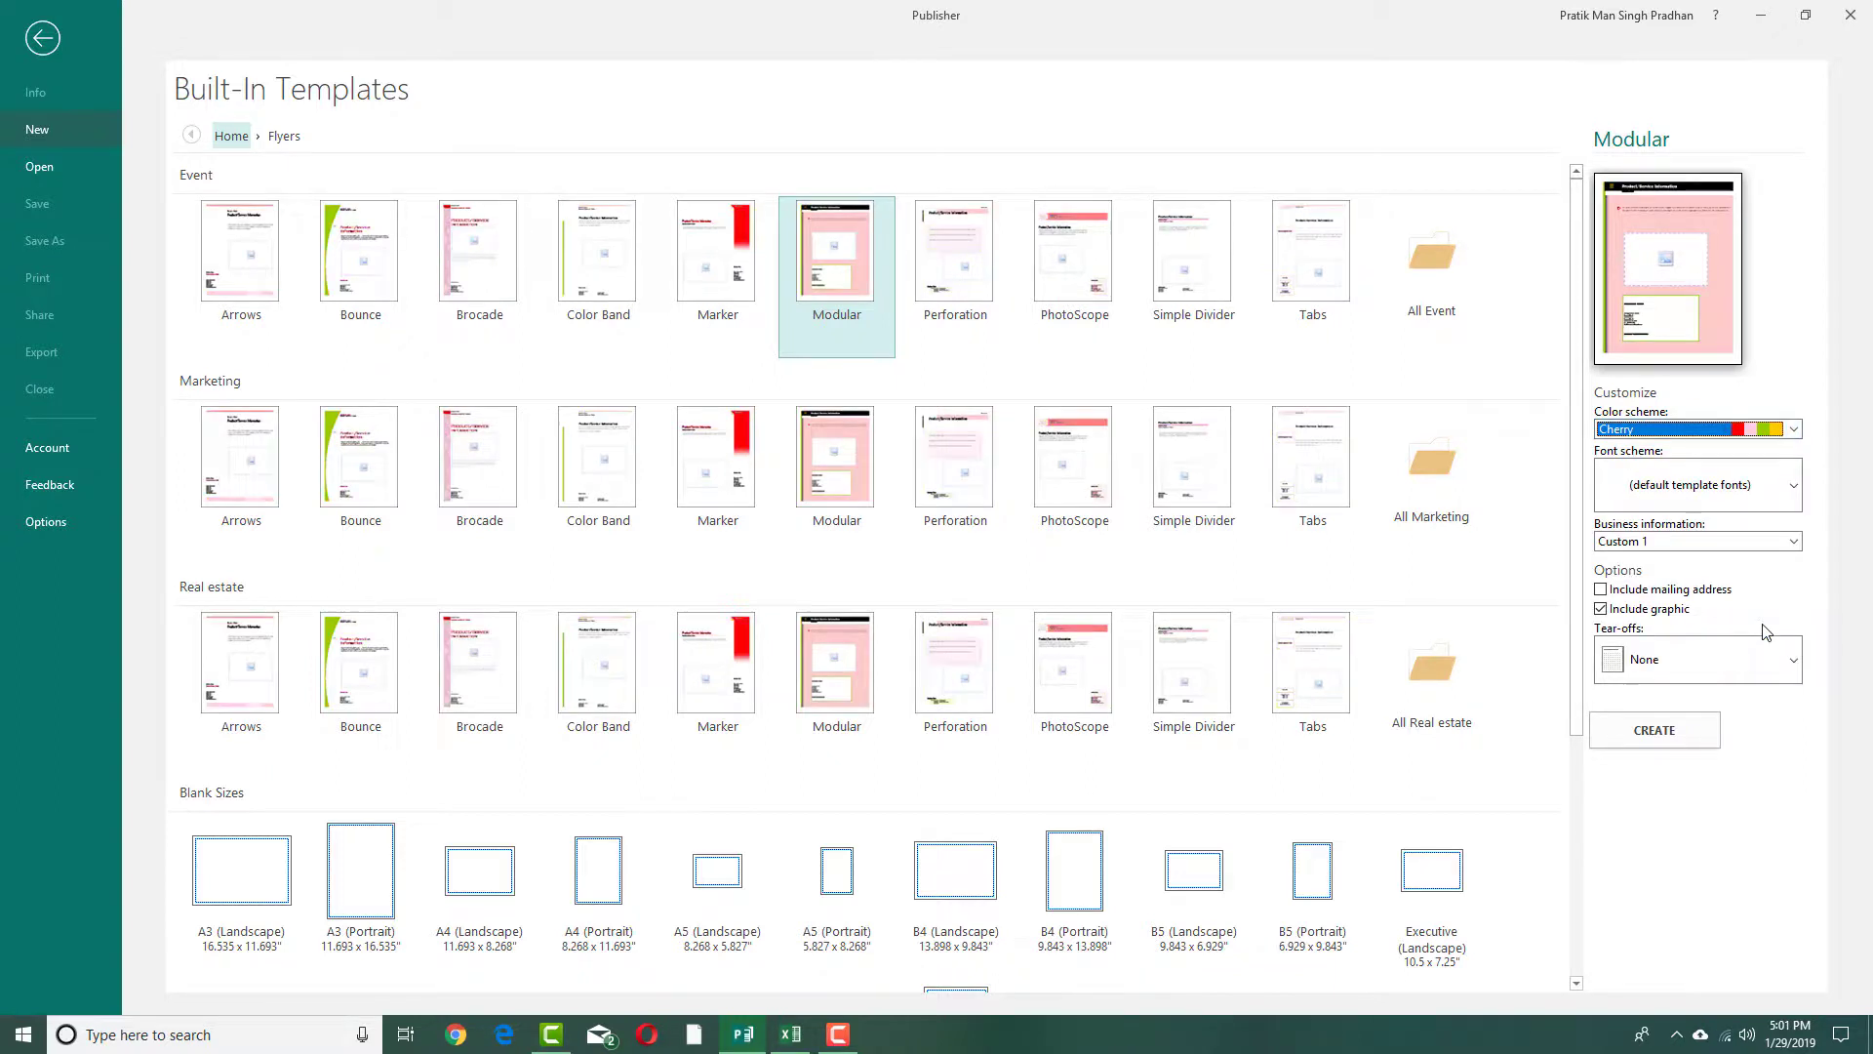
{"action": "left_click", "coordinate": [1795, 430]}
{"action": "scroll", "coordinate": [1764, 629], "scroll_direction": "down", "scroll_amount": 10}
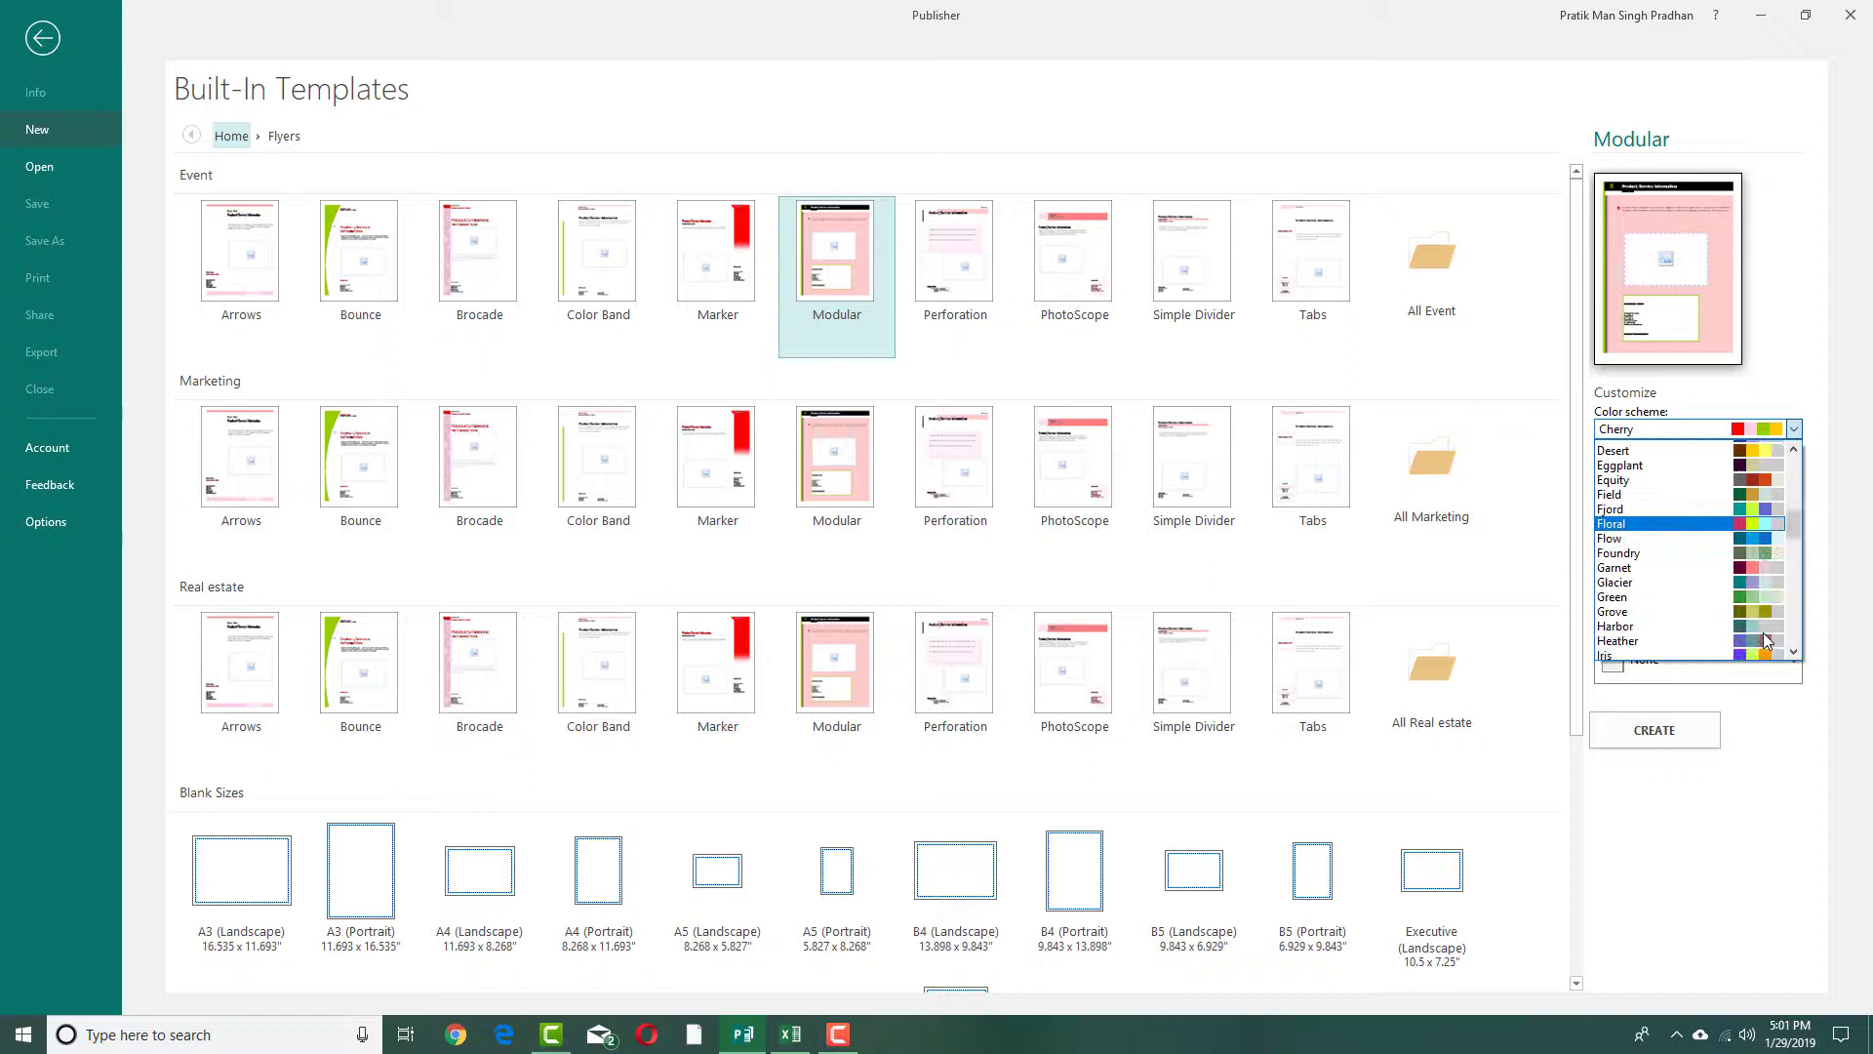
{"action": "left_click", "coordinate": [1768, 541]}
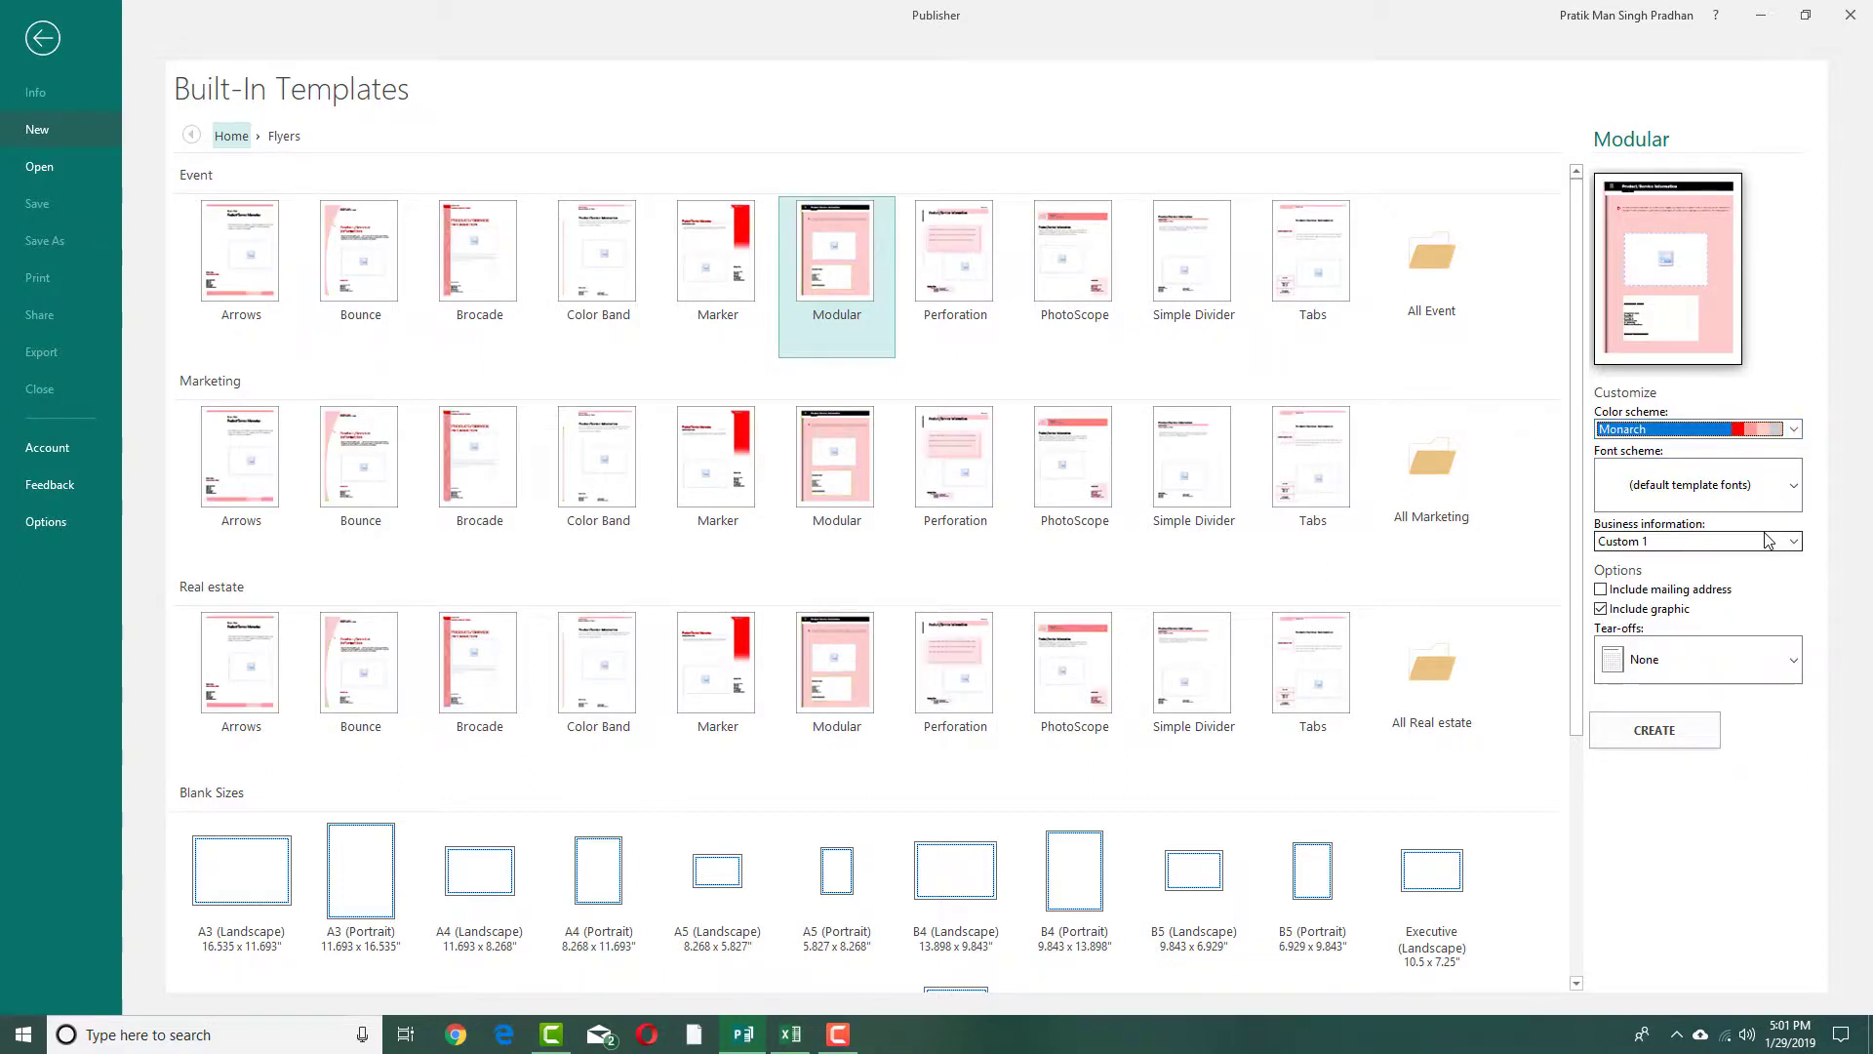
{"action": "left_click", "coordinate": [735, 257]}
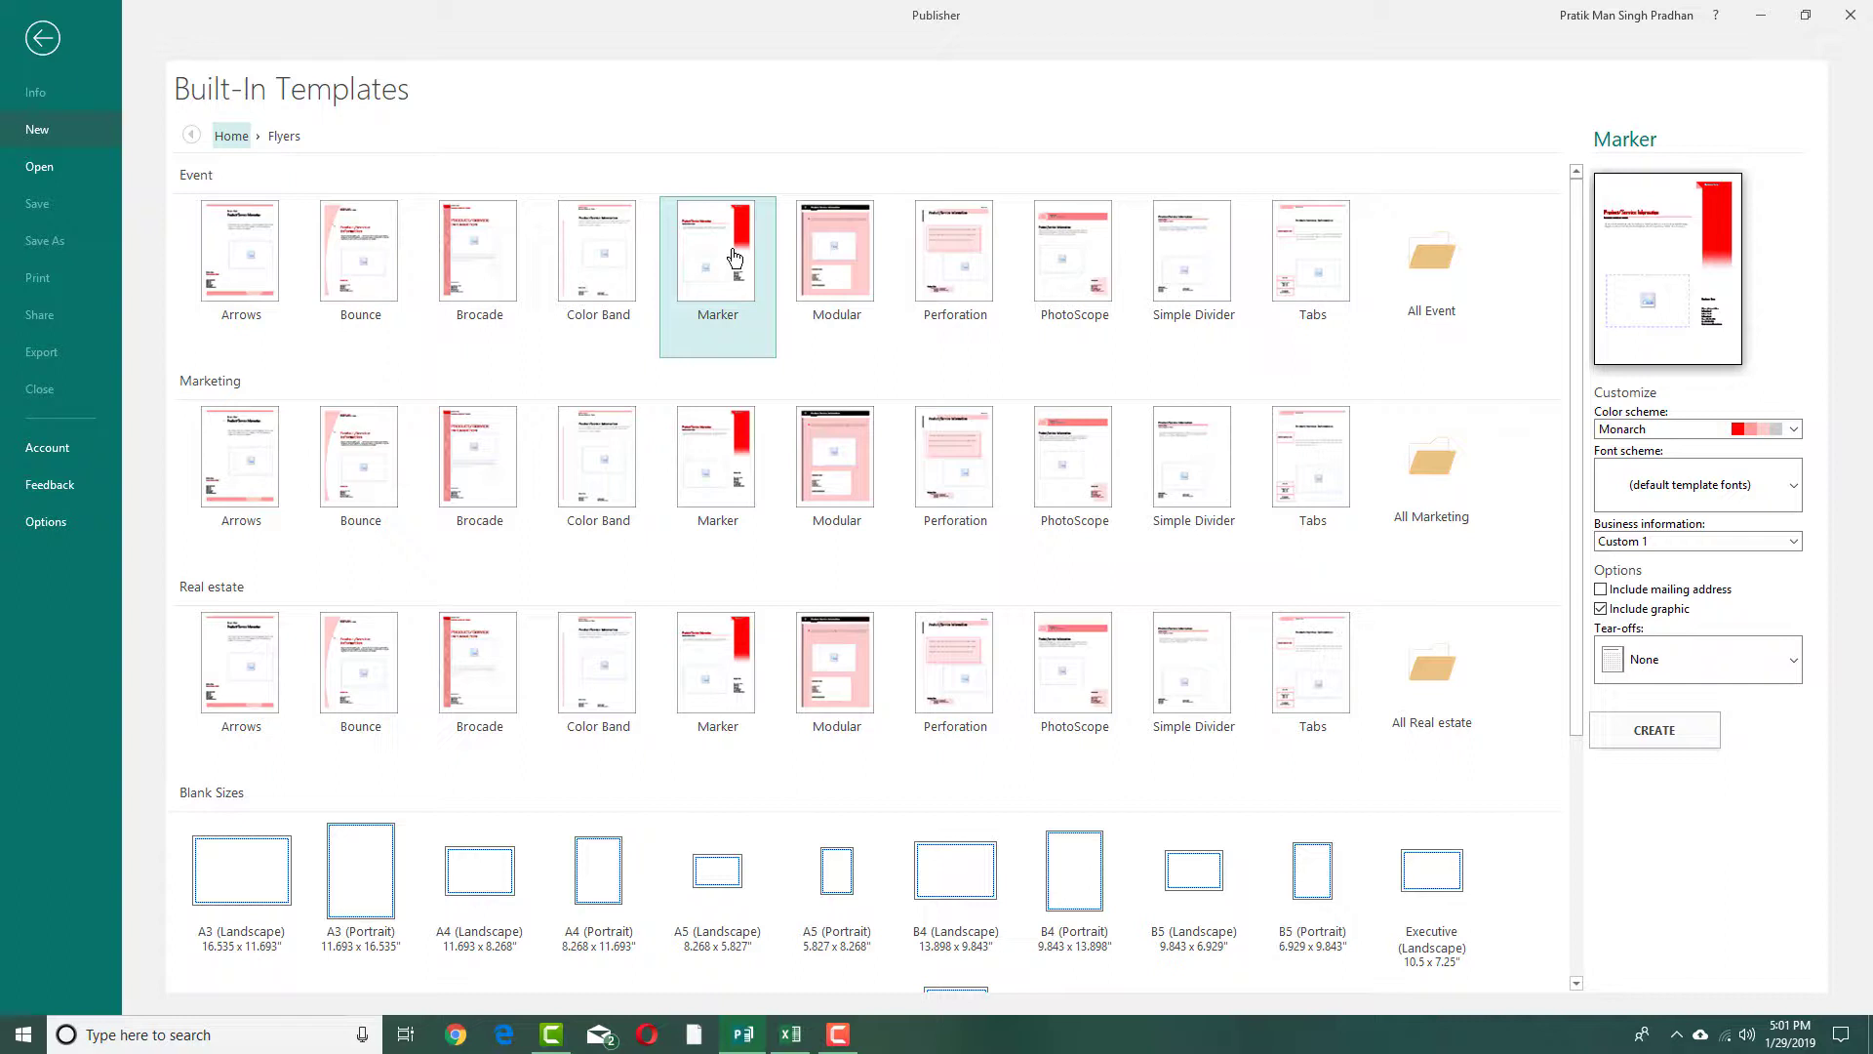
Select Impact from the Font scheme list for the Marker flyer.
{"action": "left_click", "coordinate": [1794, 493]}
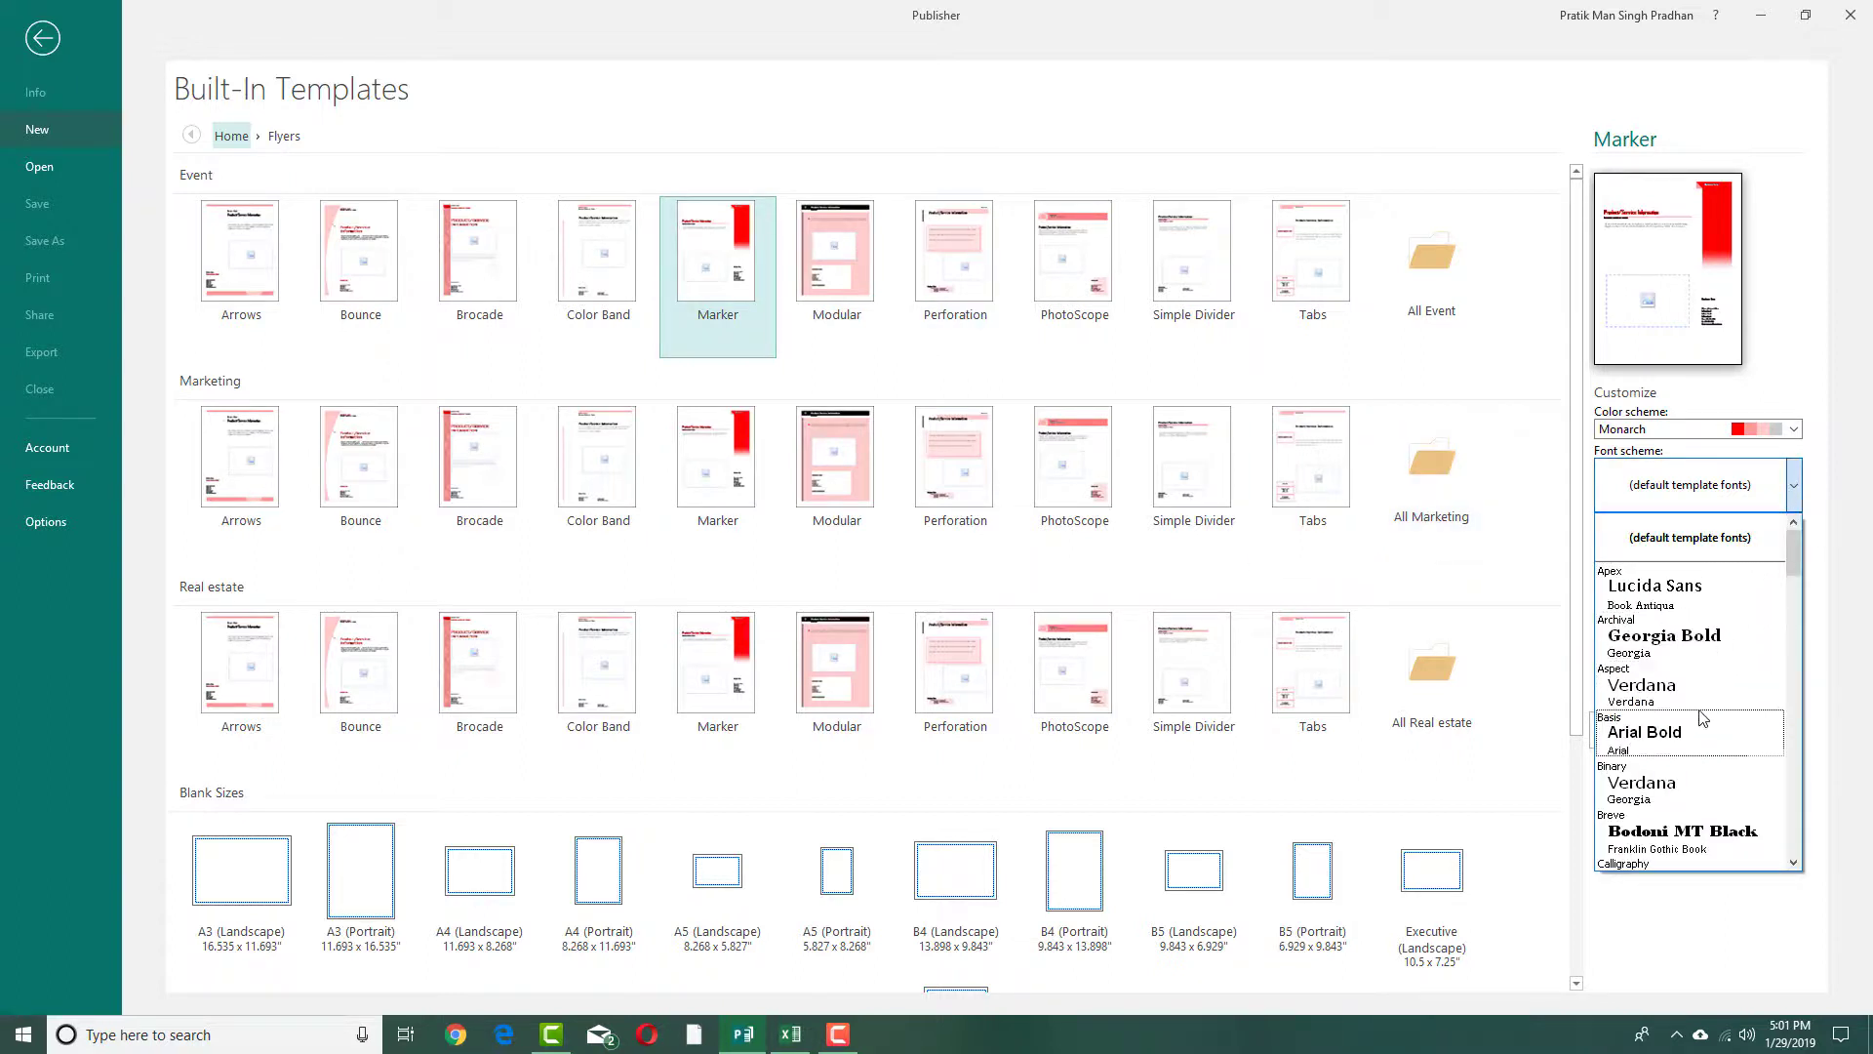
{"action": "scroll", "coordinate": [1700, 786], "scroll_direction": "down", "scroll_amount": 2}
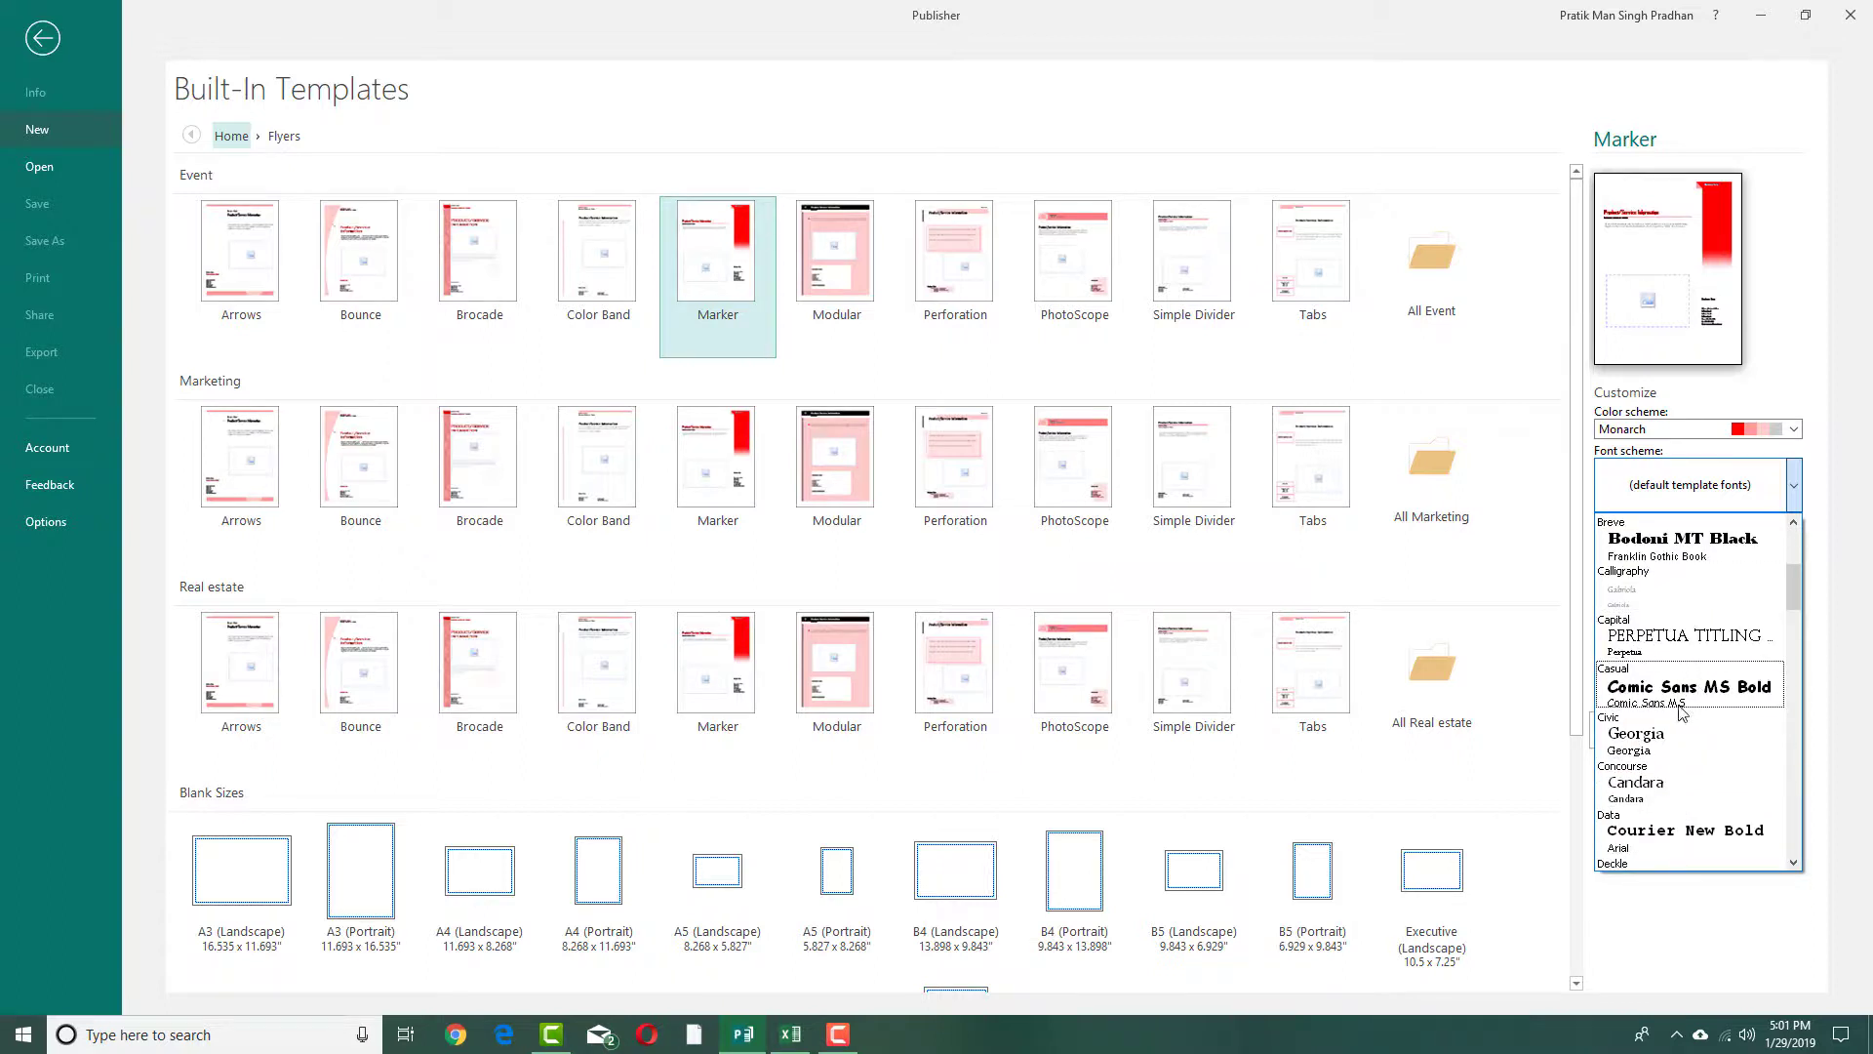
{"action": "scroll", "coordinate": [1672, 585], "scroll_direction": "up", "scroll_amount": 2}
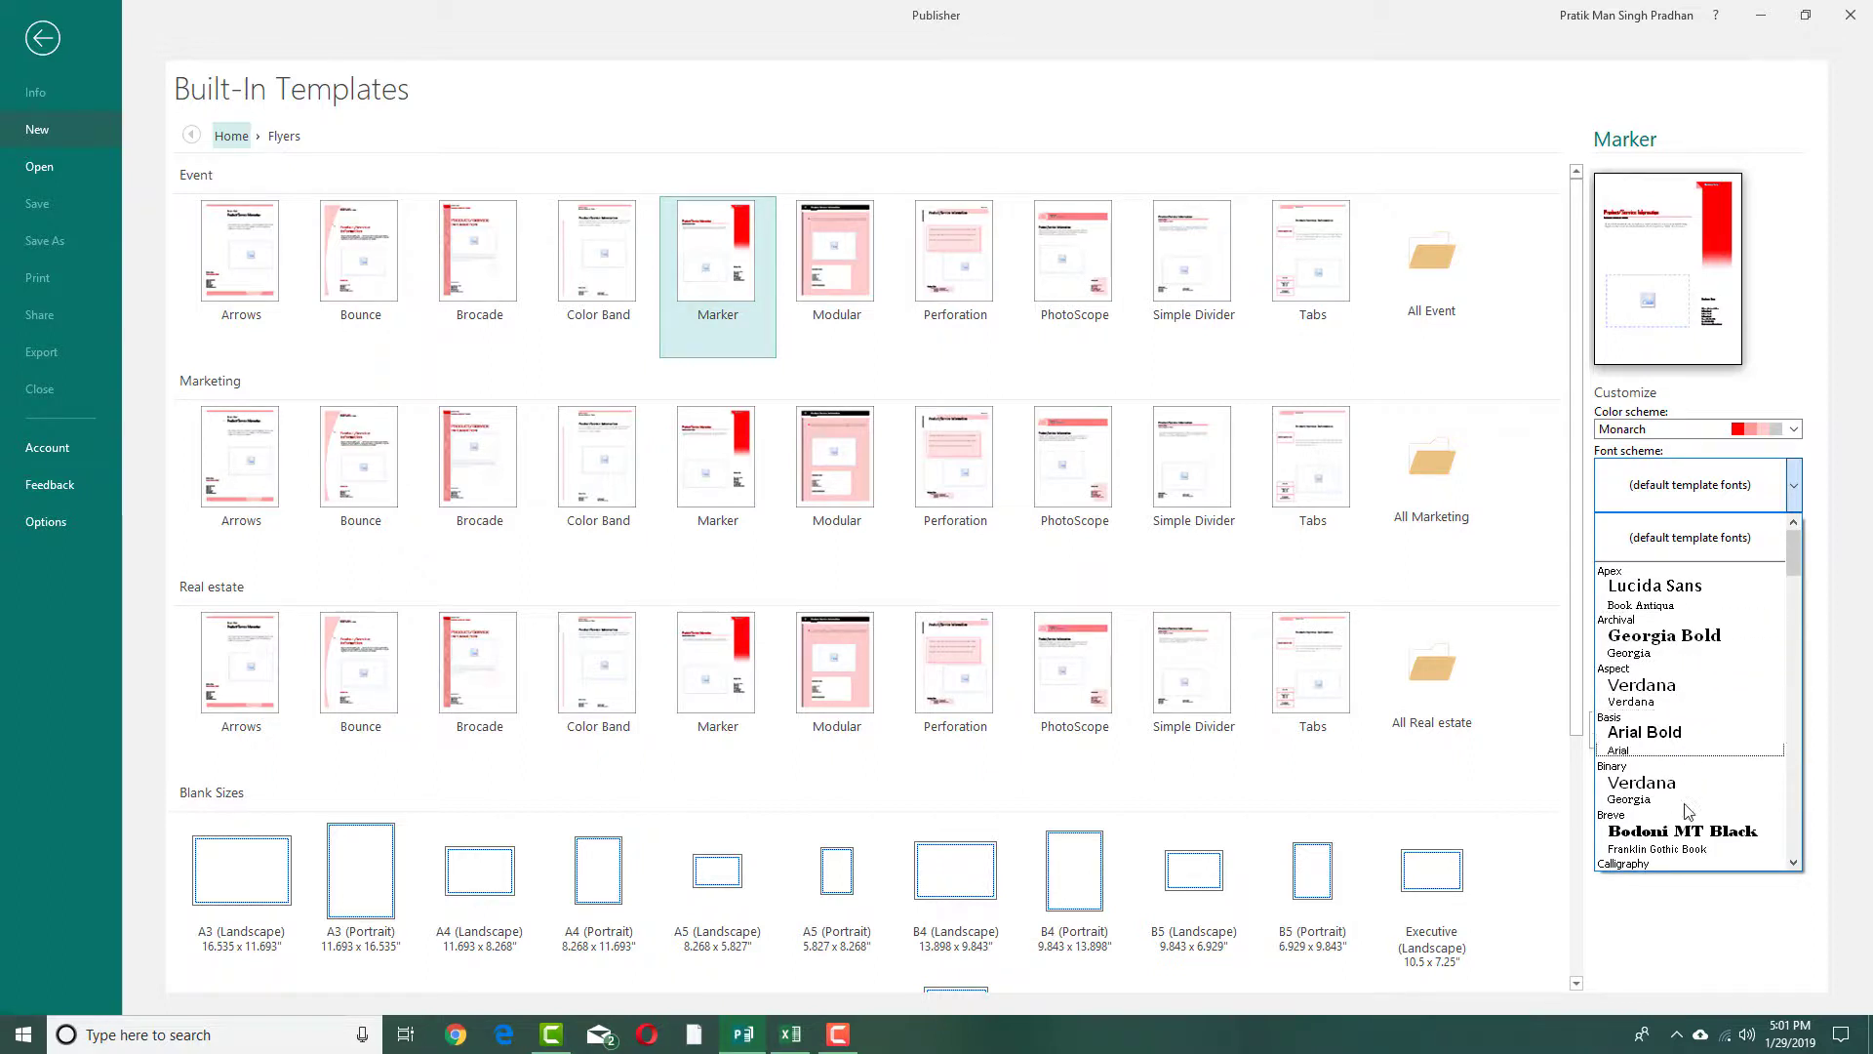
{"action": "scroll", "coordinate": [1685, 812], "scroll_direction": "down", "scroll_amount": 4}
{"action": "scroll", "coordinate": [1685, 812], "scroll_direction": "down", "scroll_amount": 2}
{"action": "scroll", "coordinate": [1679, 776], "scroll_direction": "down", "scroll_amount": 1}
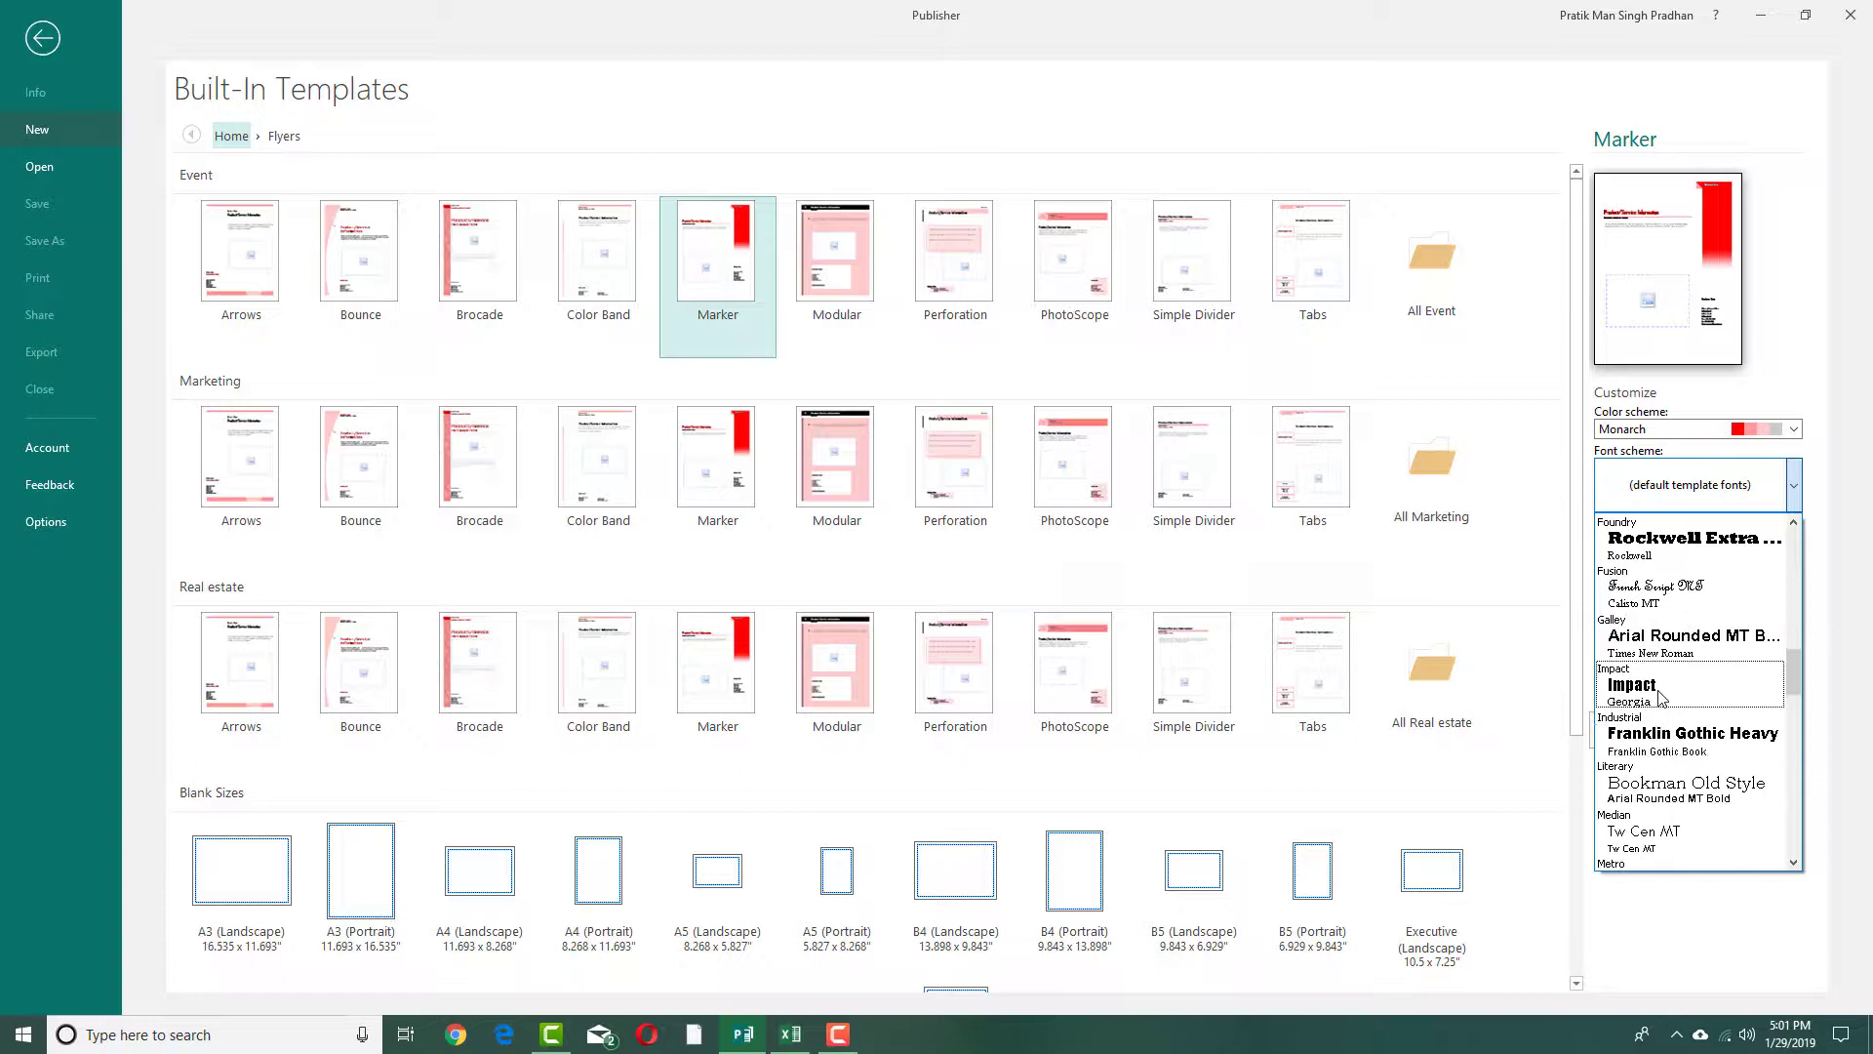
{"action": "left_click", "coordinate": [1667, 700]}
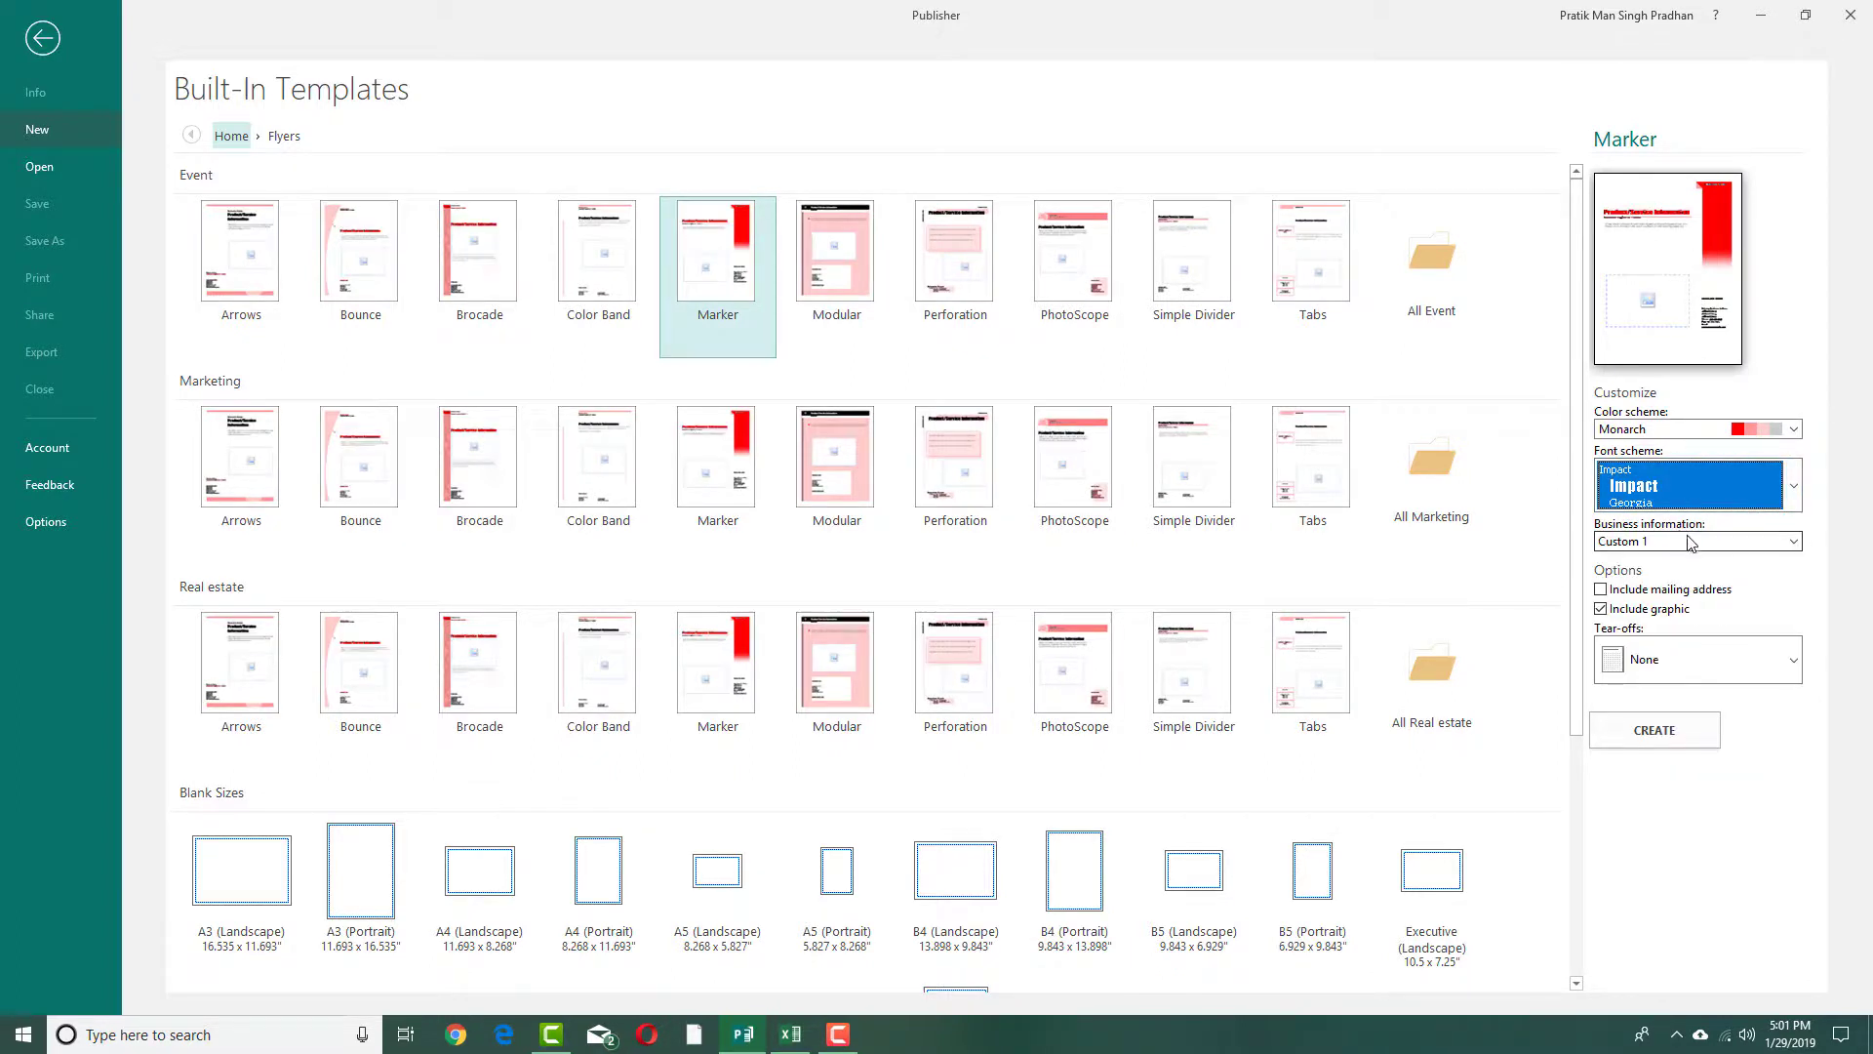
Choose the Trial 1 business information set and turn on Include mailing address.
{"action": "left_click", "coordinate": [1793, 542]}
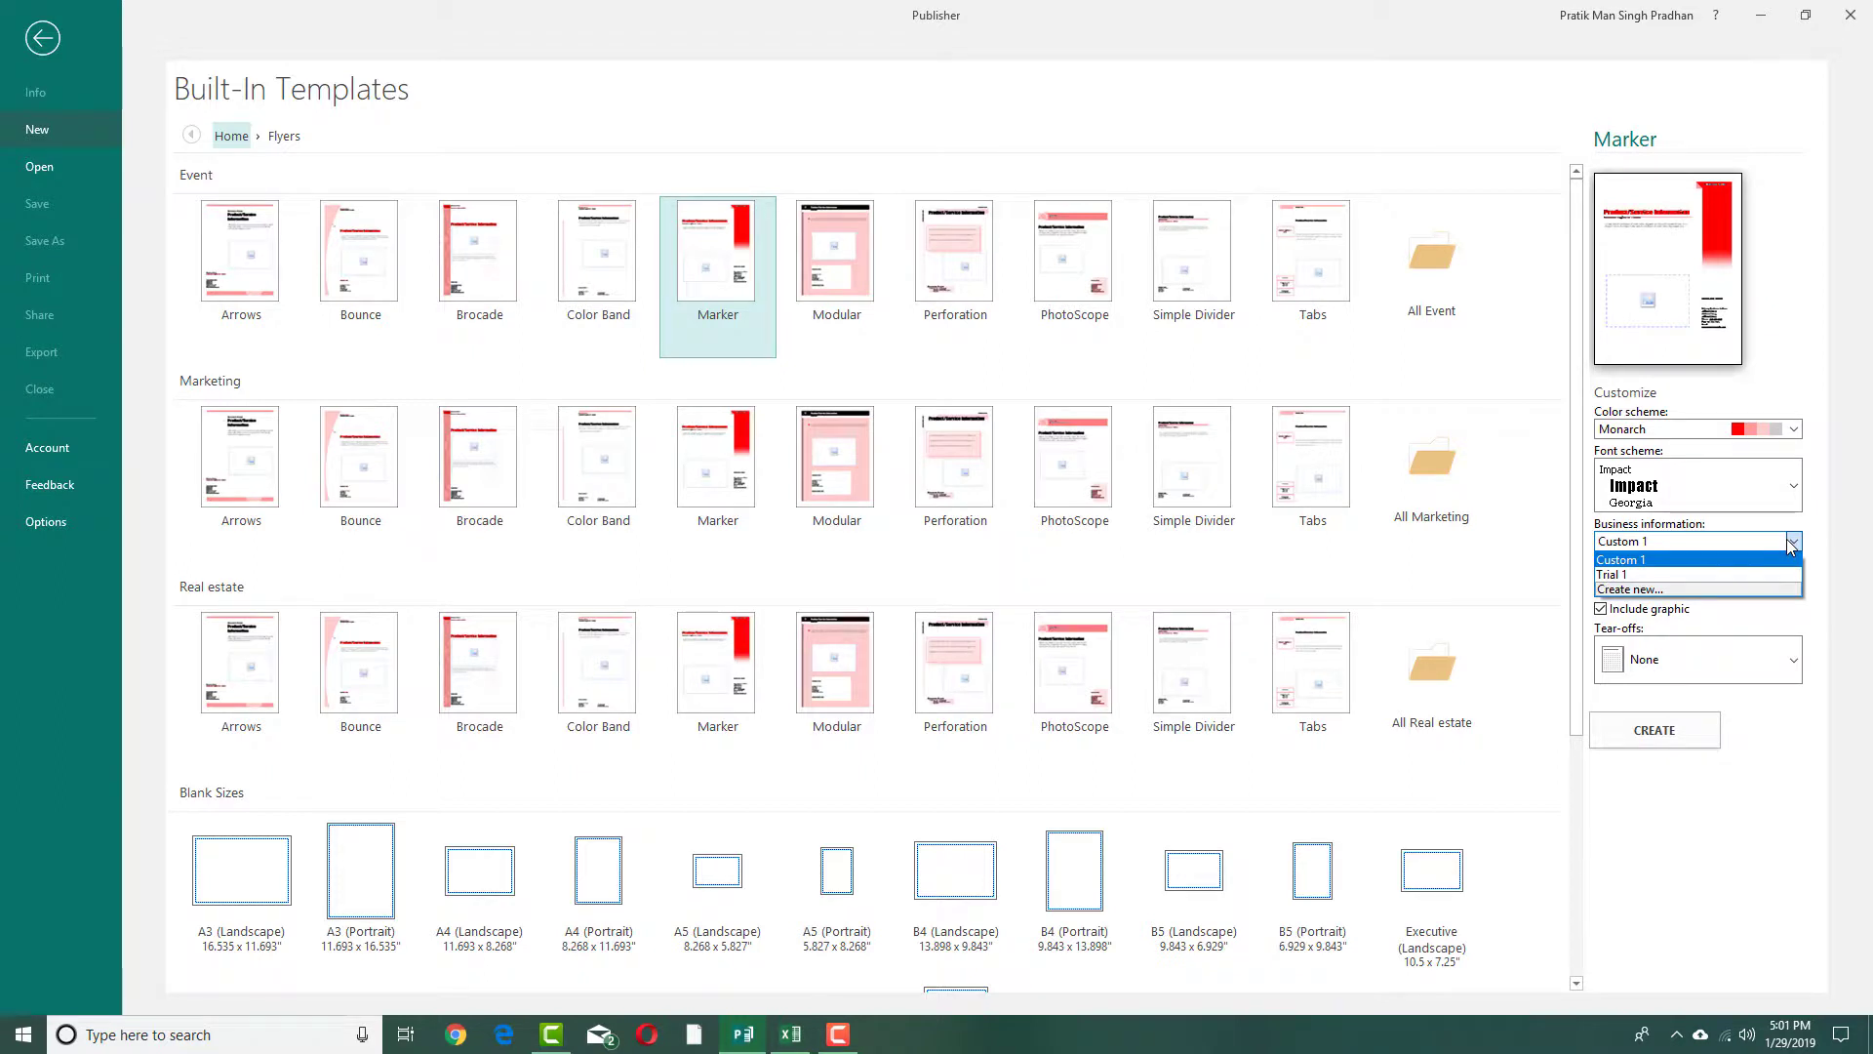
{"action": "left_click", "coordinate": [1640, 590]}
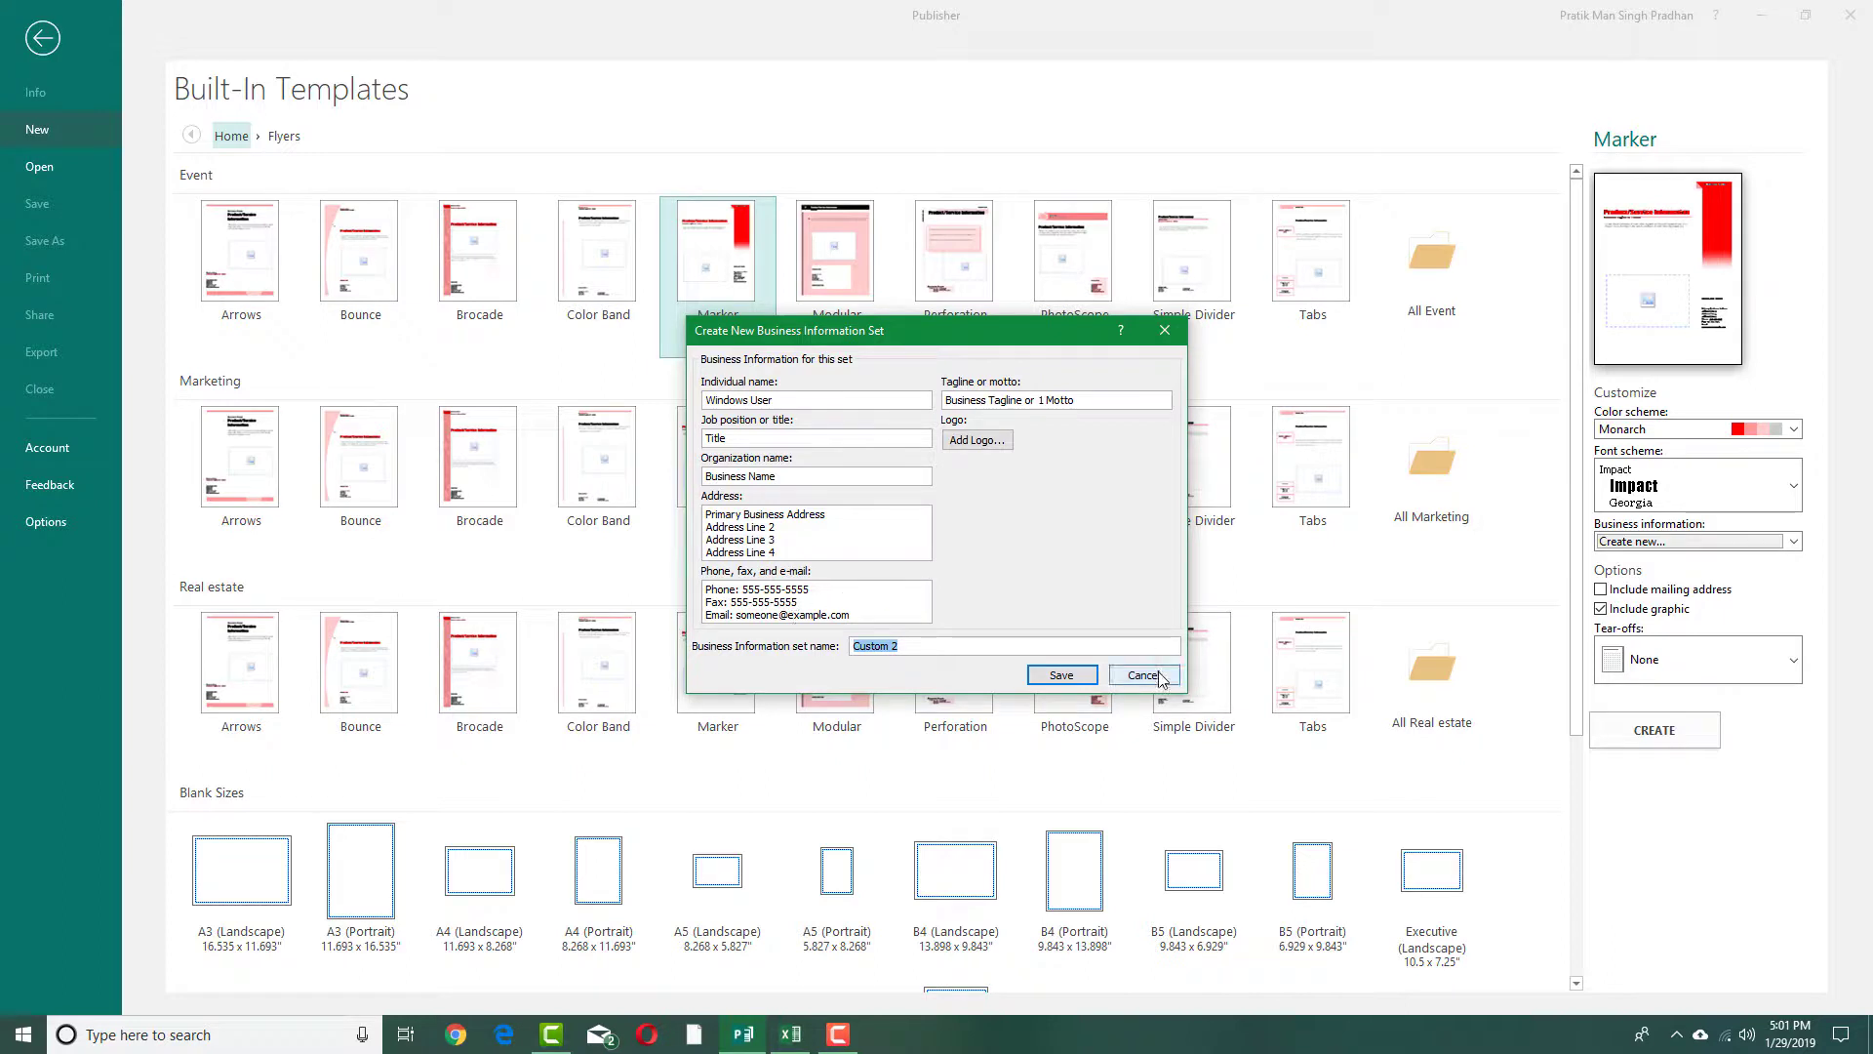
{"action": "left_click", "coordinate": [1142, 675]}
{"action": "left_click", "coordinate": [1794, 542]}
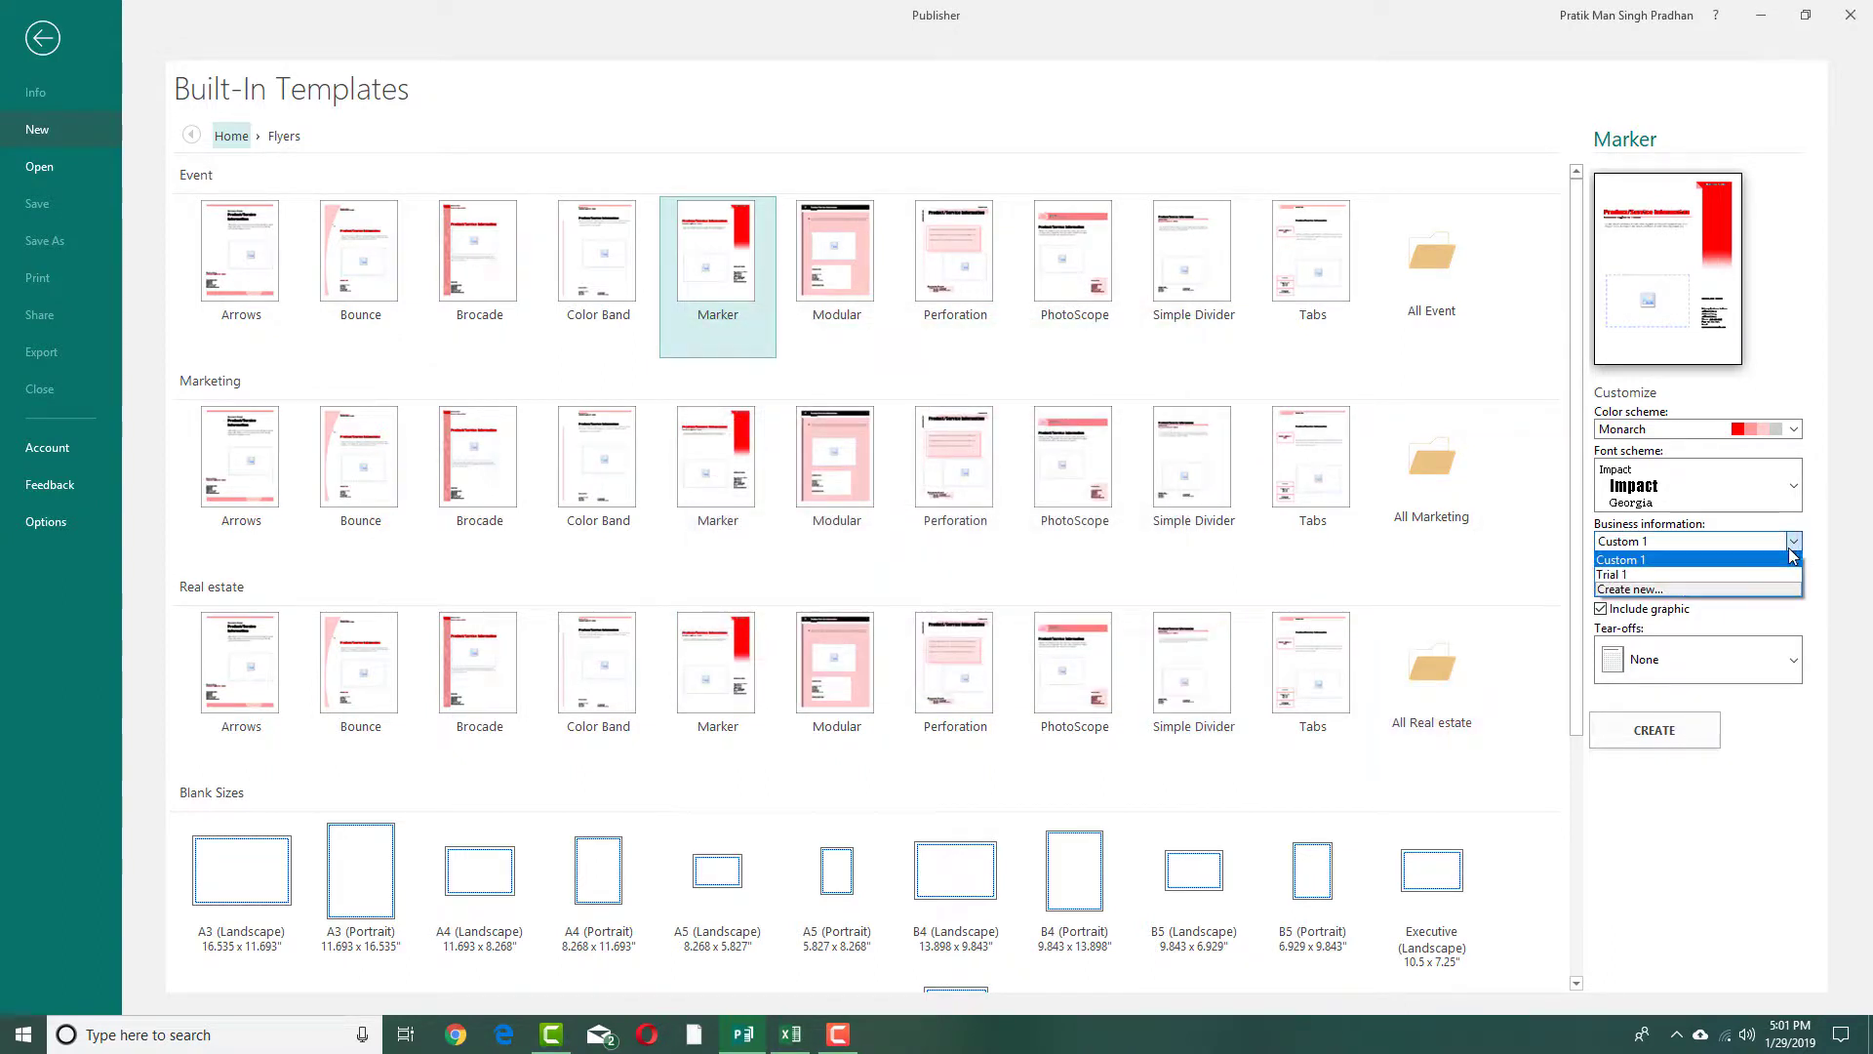
{"action": "left_click", "coordinate": [1677, 580]}
{"action": "left_click", "coordinate": [1677, 581]}
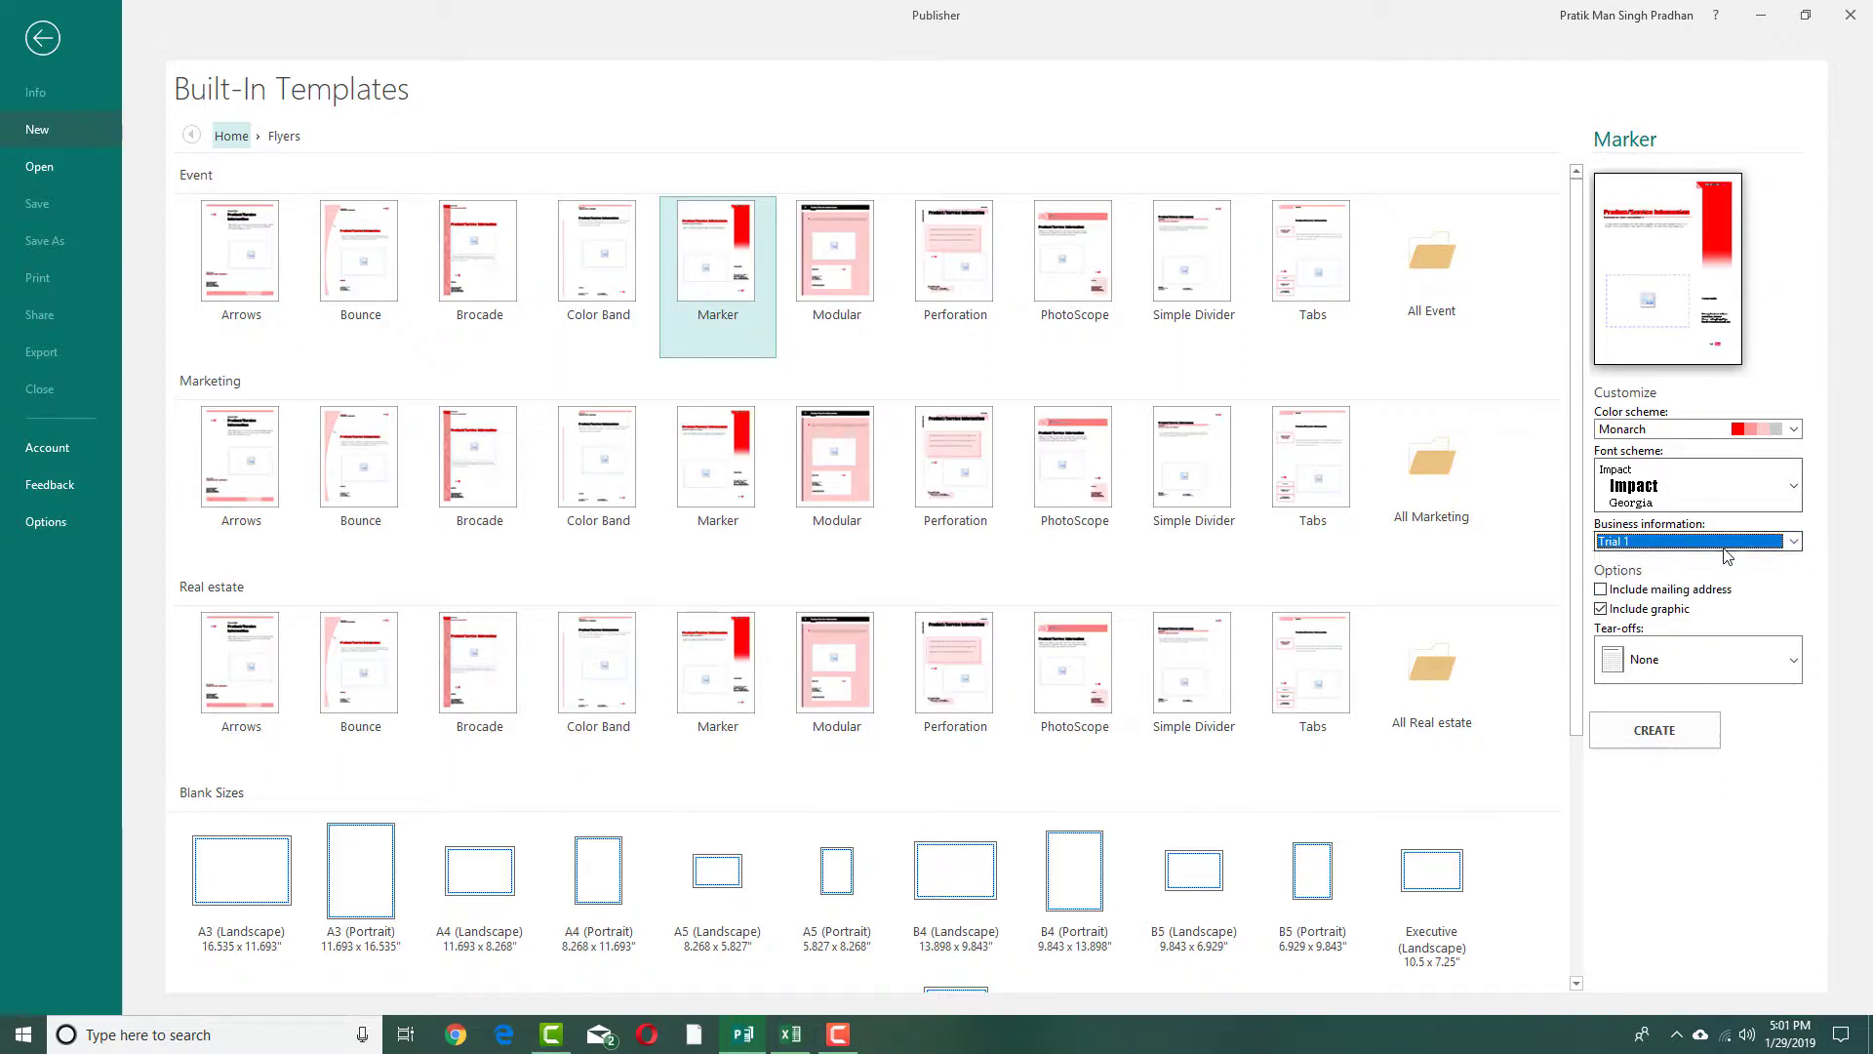
{"action": "left_click", "coordinate": [1683, 592]}
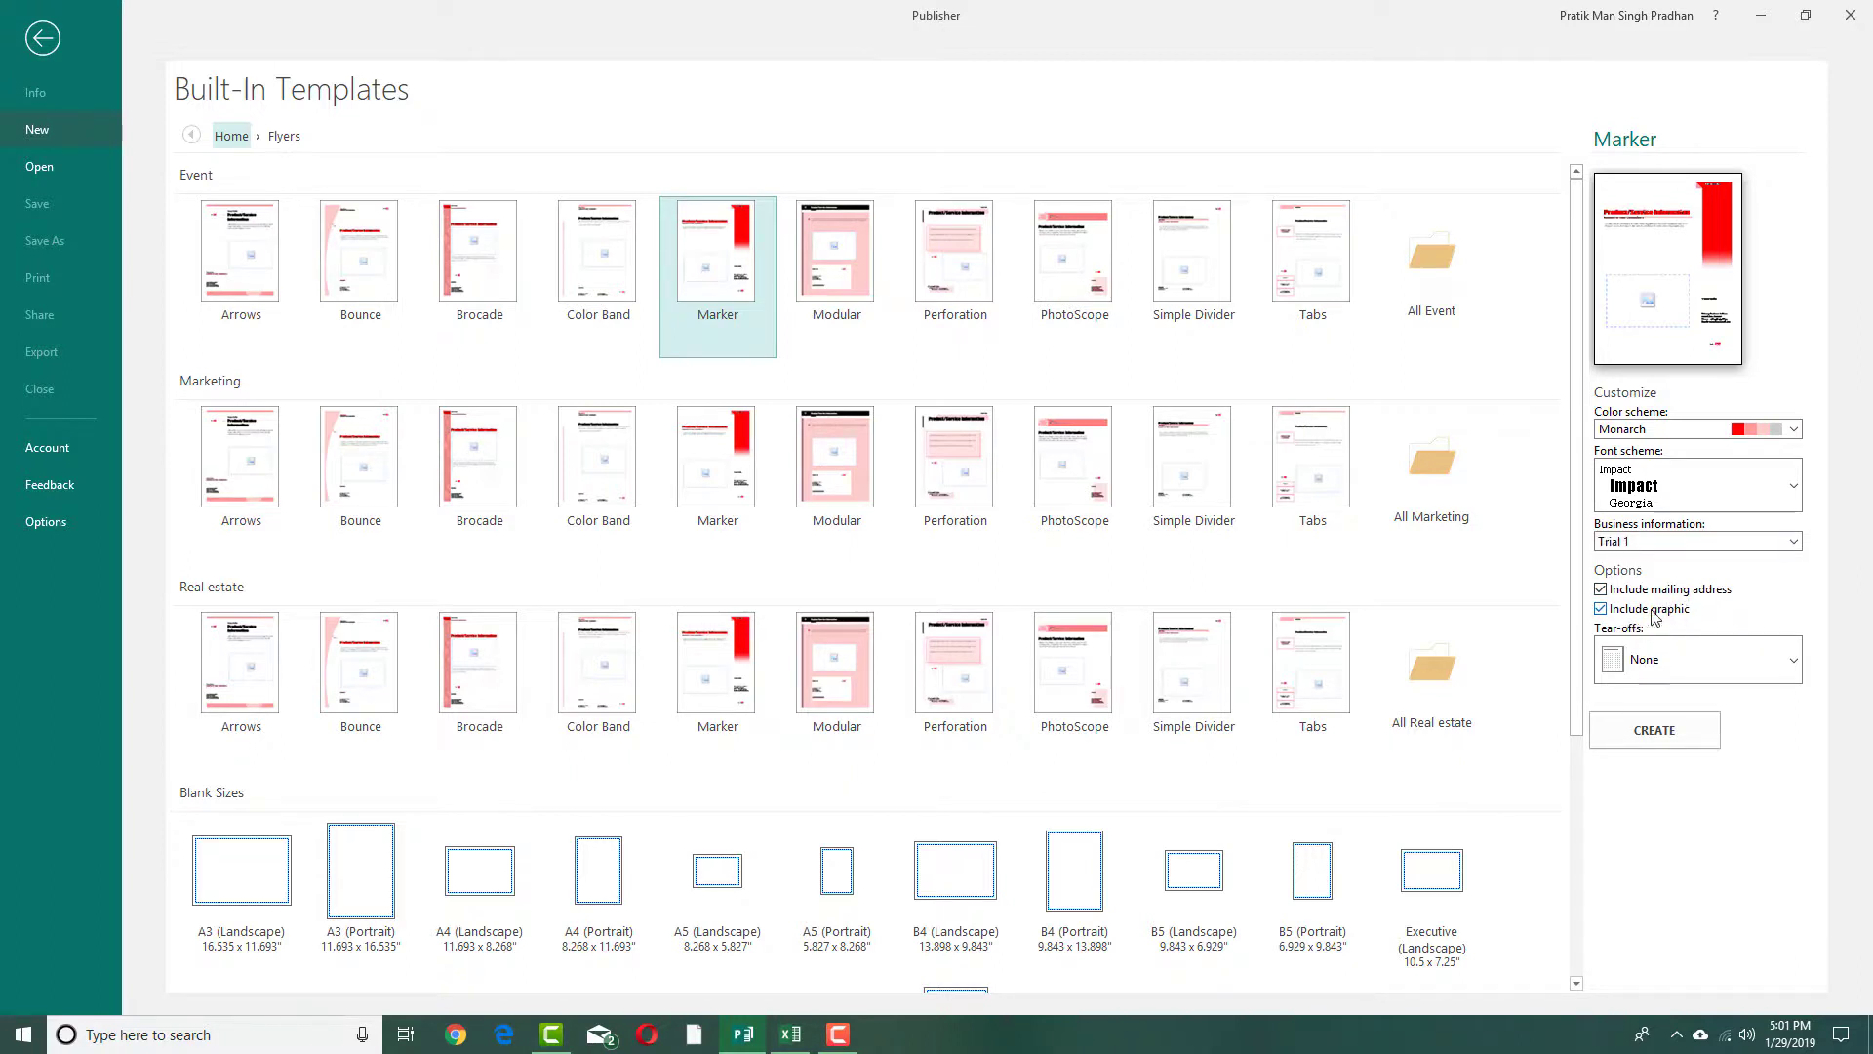
Set Tear-offs to None and create Publication1 from the Marker flyer.
{"action": "left_click", "coordinate": [1793, 661]}
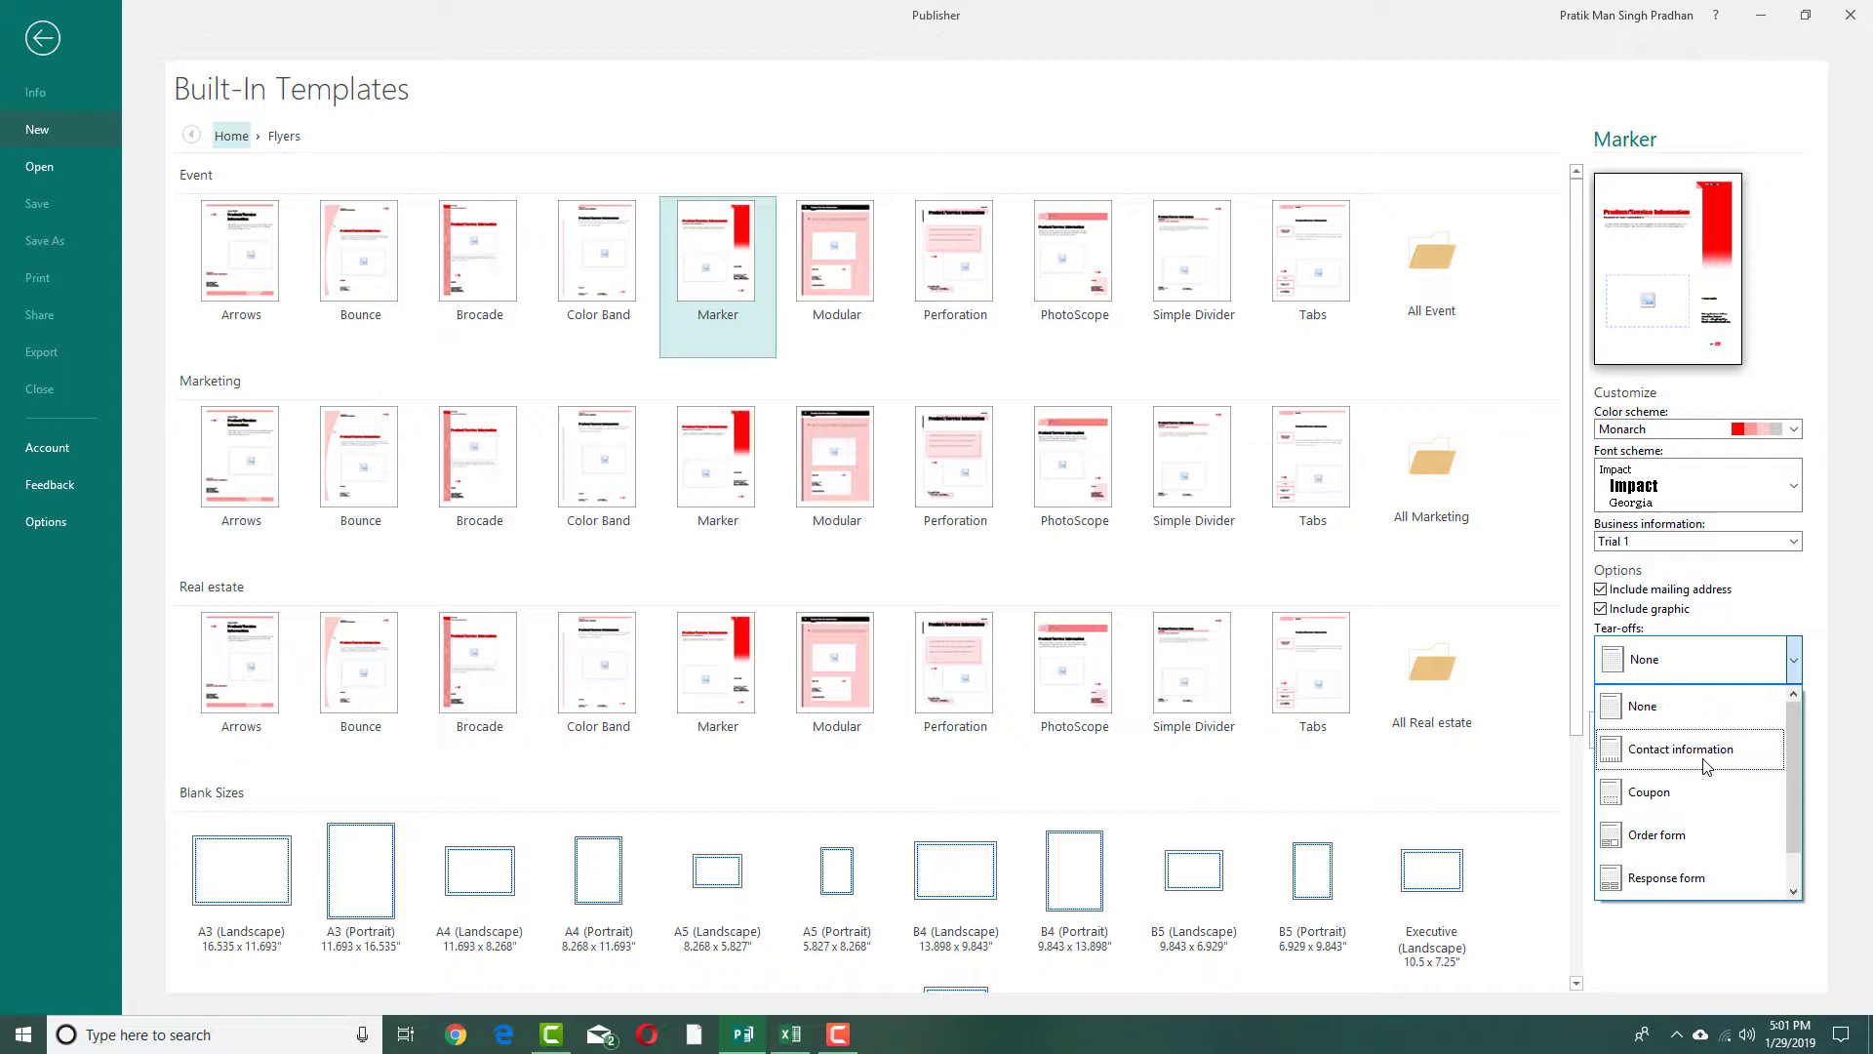
{"action": "scroll", "coordinate": [1702, 771], "scroll_direction": "down", "scroll_amount": 1}
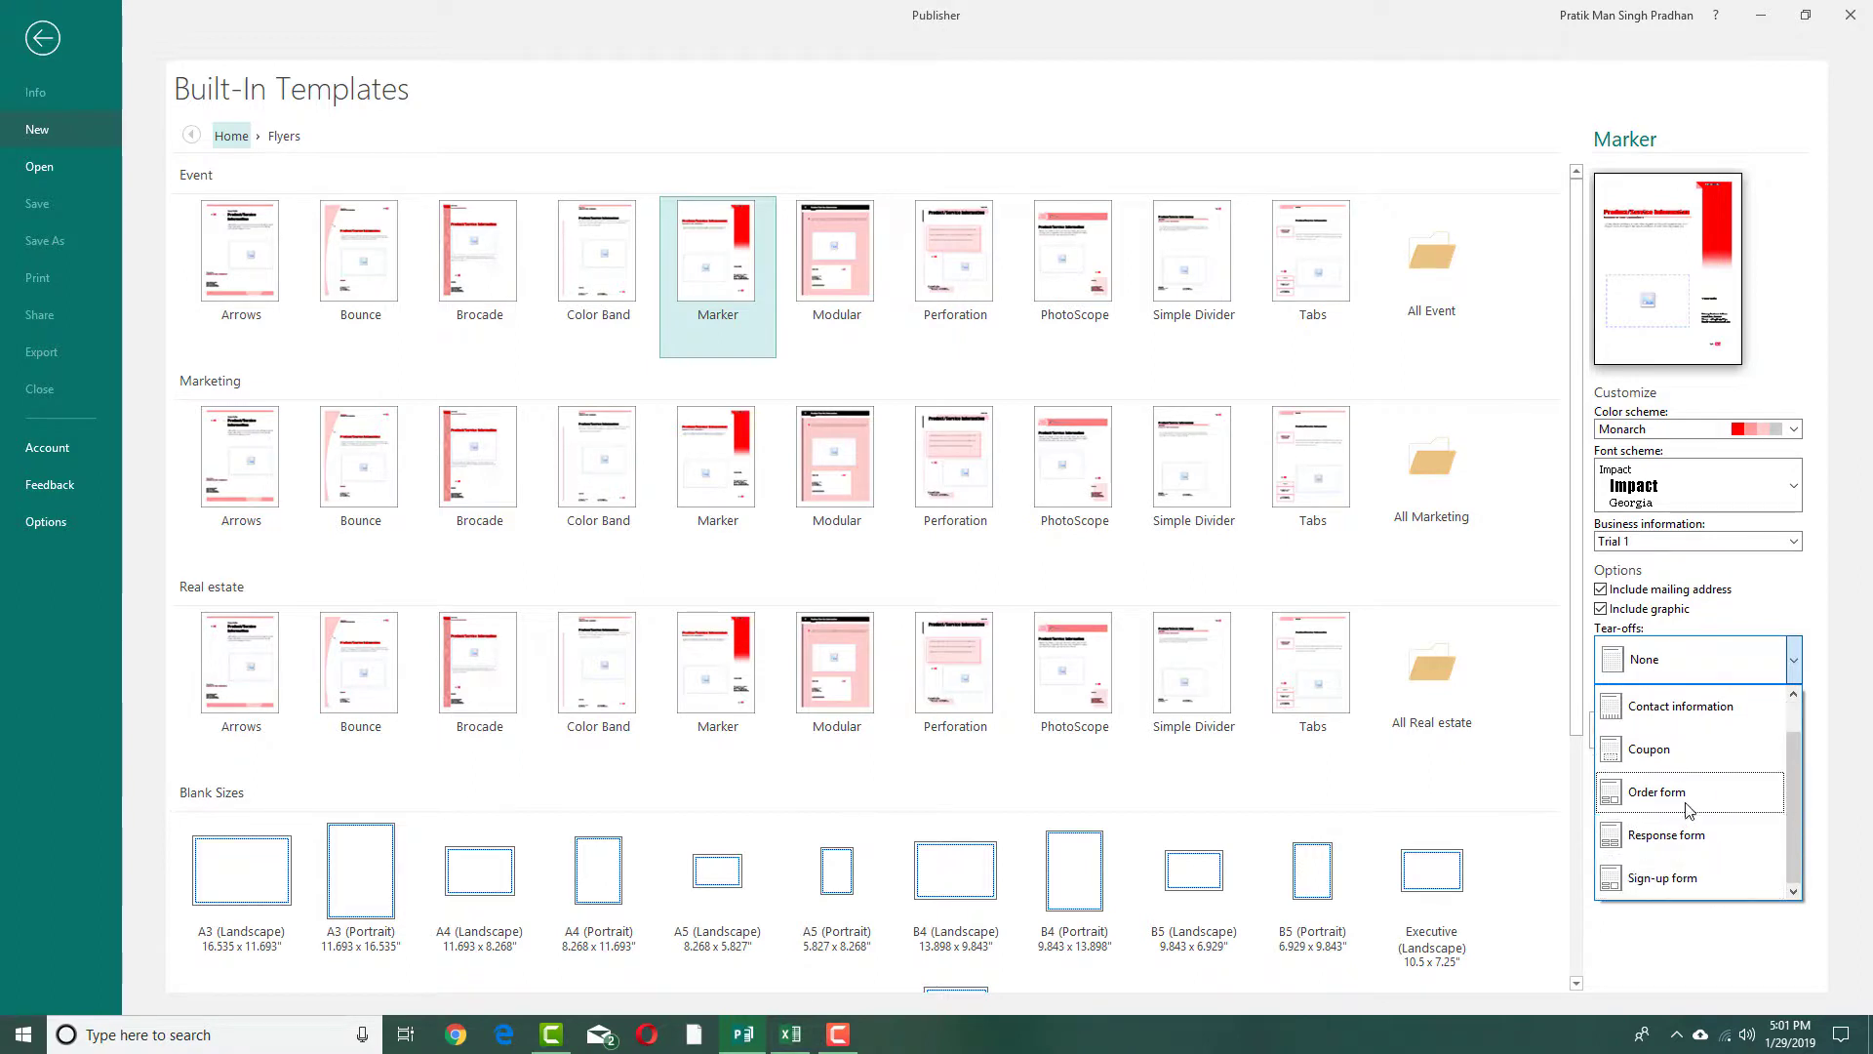
{"action": "scroll", "coordinate": [1659, 792], "scroll_direction": "up", "scroll_amount": 1}
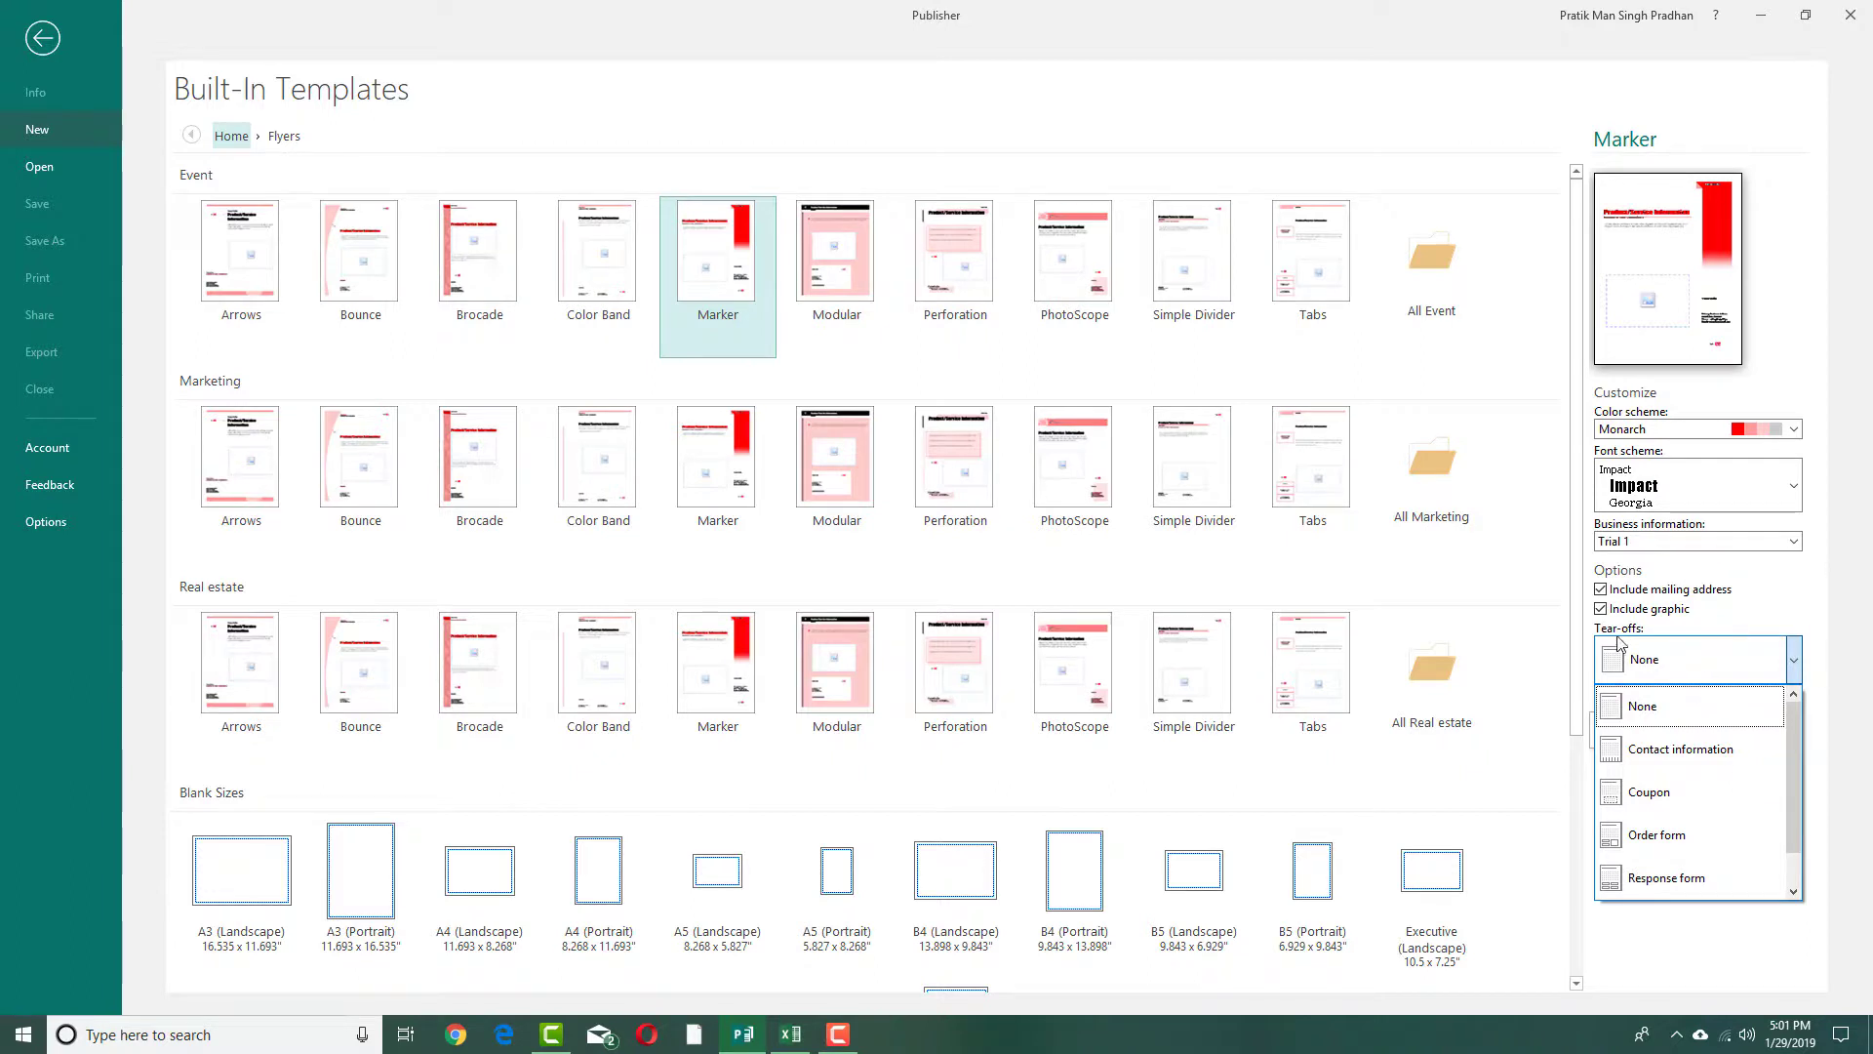
{"action": "left_click", "coordinate": [1659, 716]}
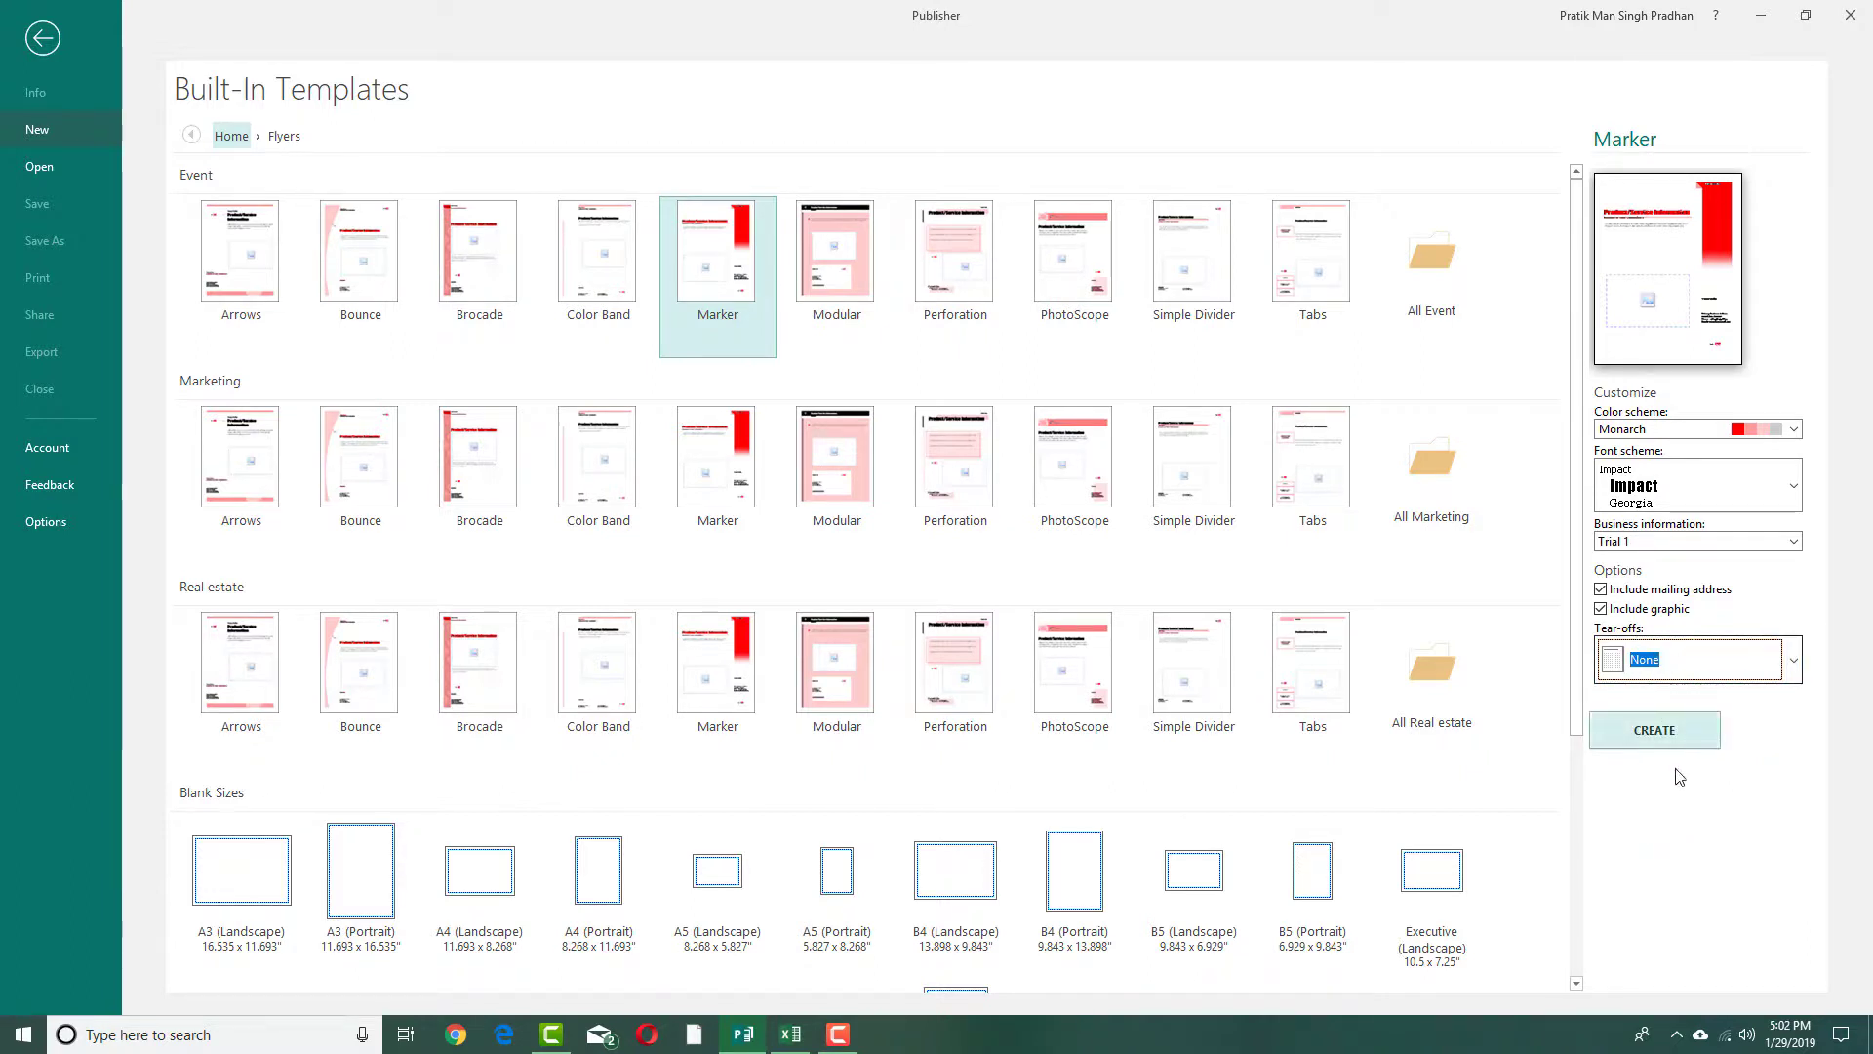
{"action": "left_click", "coordinate": [1653, 731]}
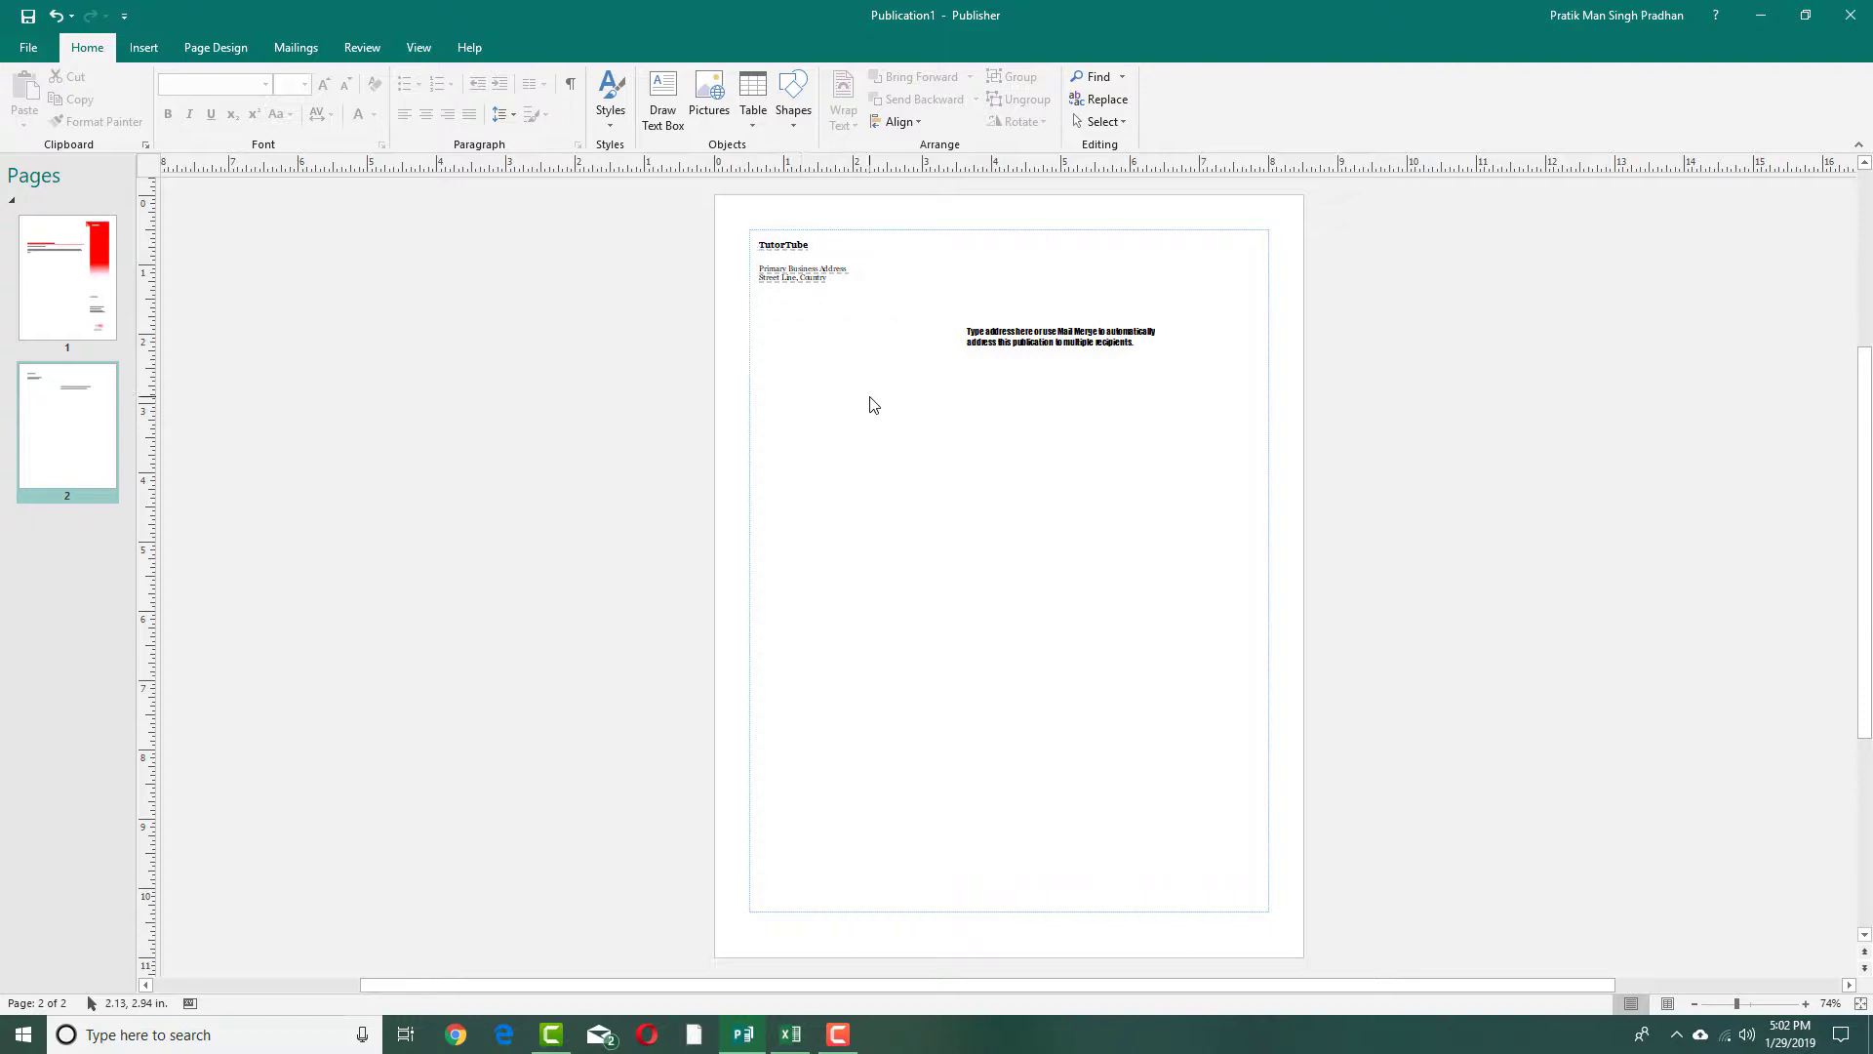
Scroll through page 1 to review the Product/Service Information heading and TutorTube contact block.
{"action": "left_click", "coordinate": [67, 285]}
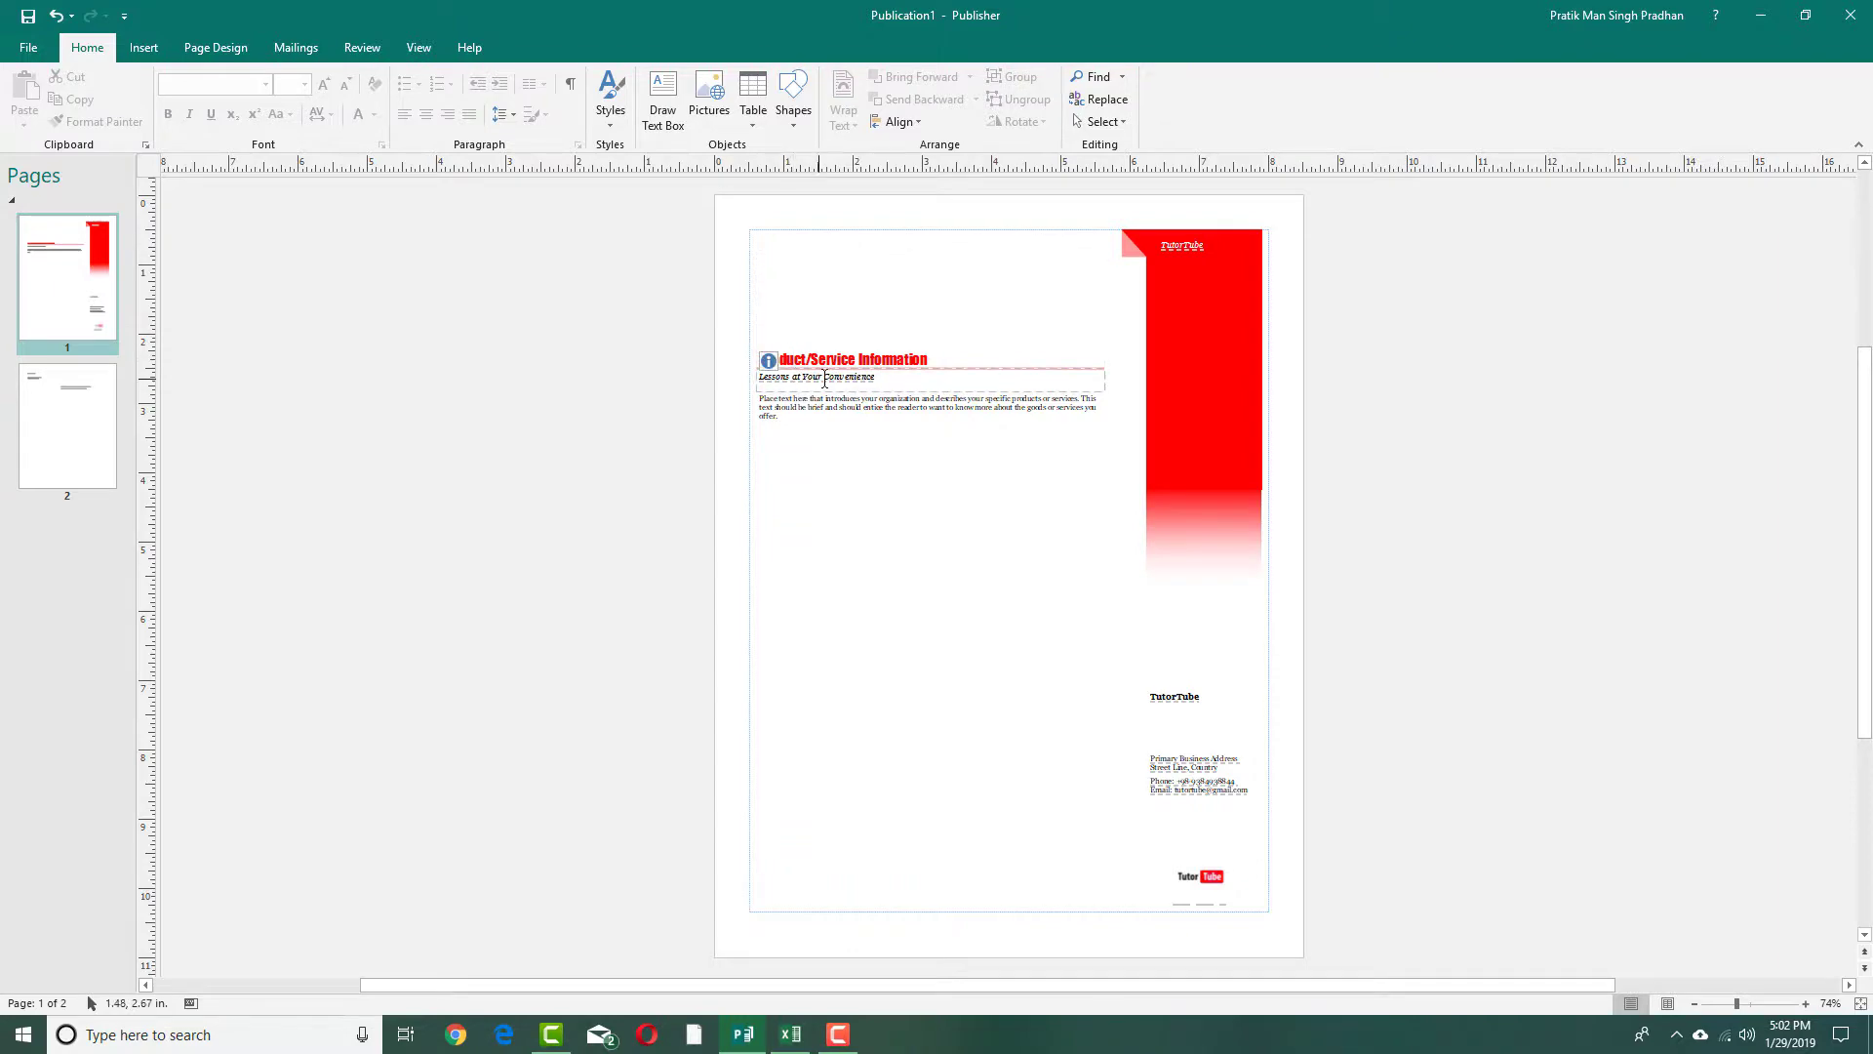
{"action": "scroll", "coordinate": [865, 360], "scroll_direction": "up", "scroll_amount": 5}
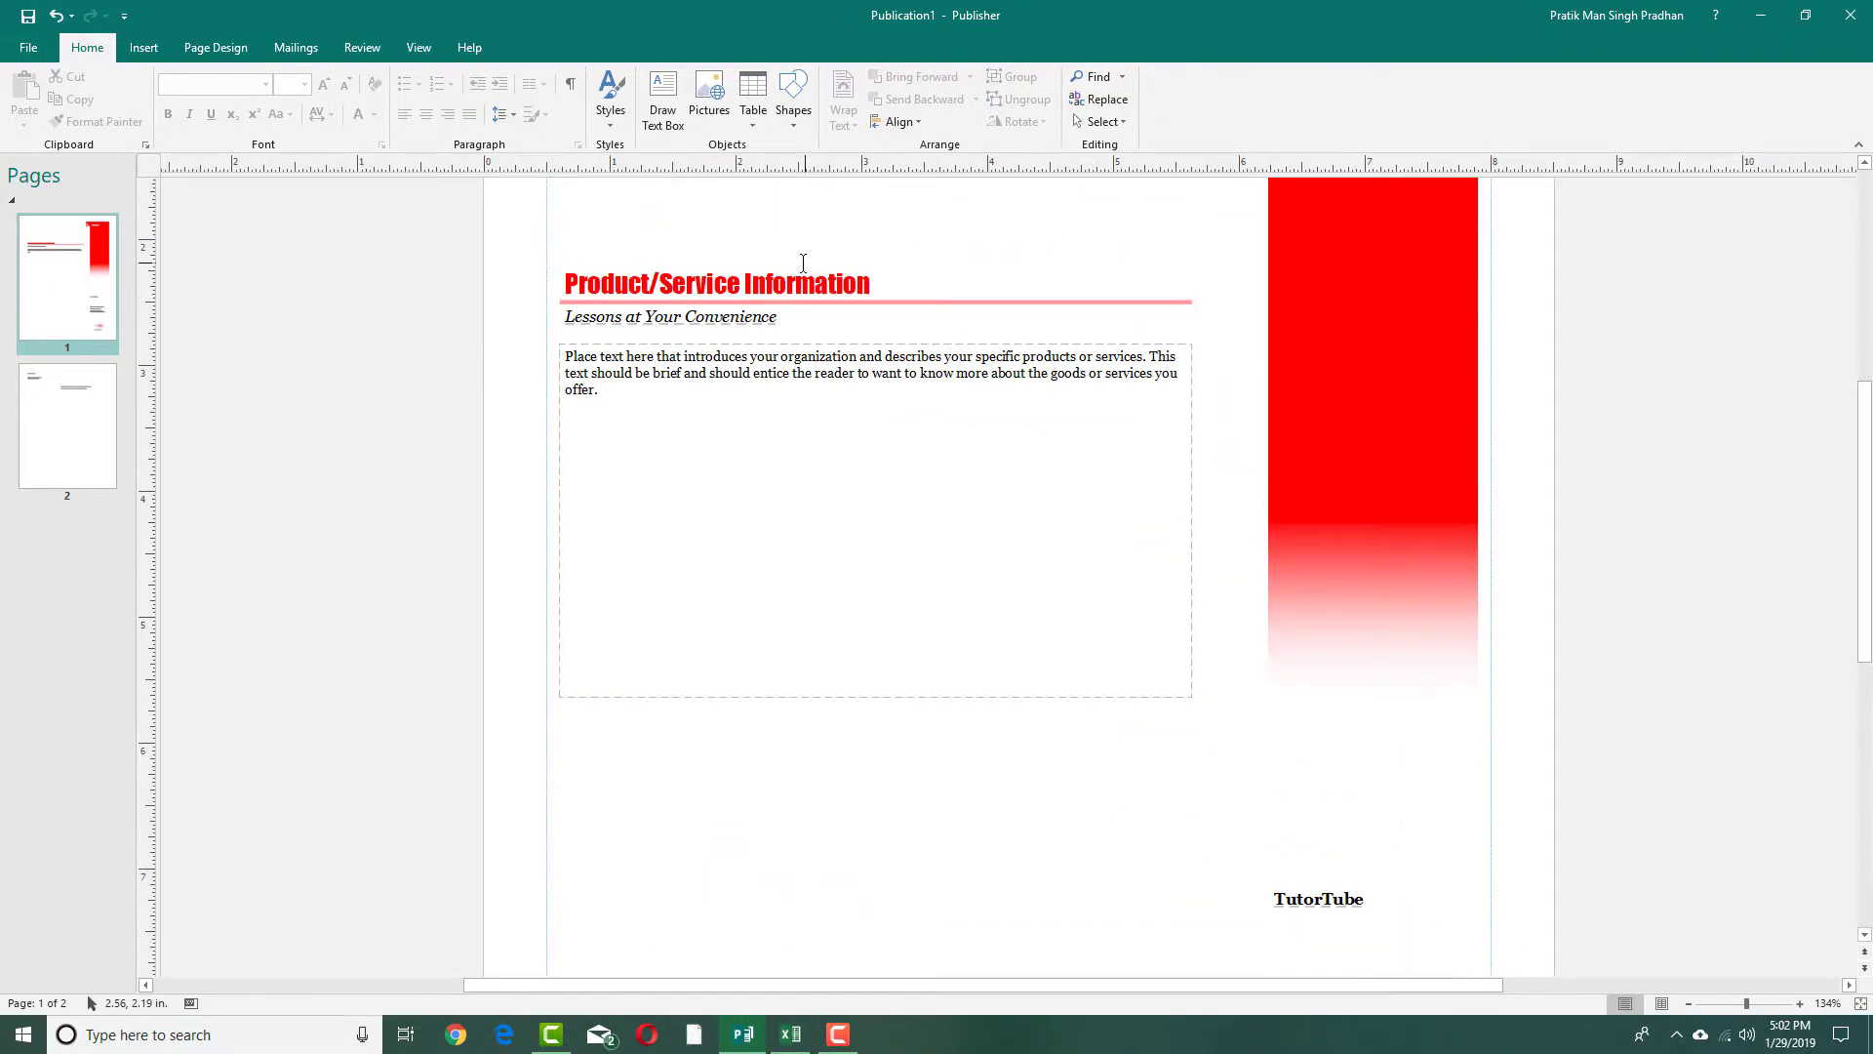
{"action": "scroll", "coordinate": [1345, 633], "scroll_direction": "down", "scroll_amount": 2}
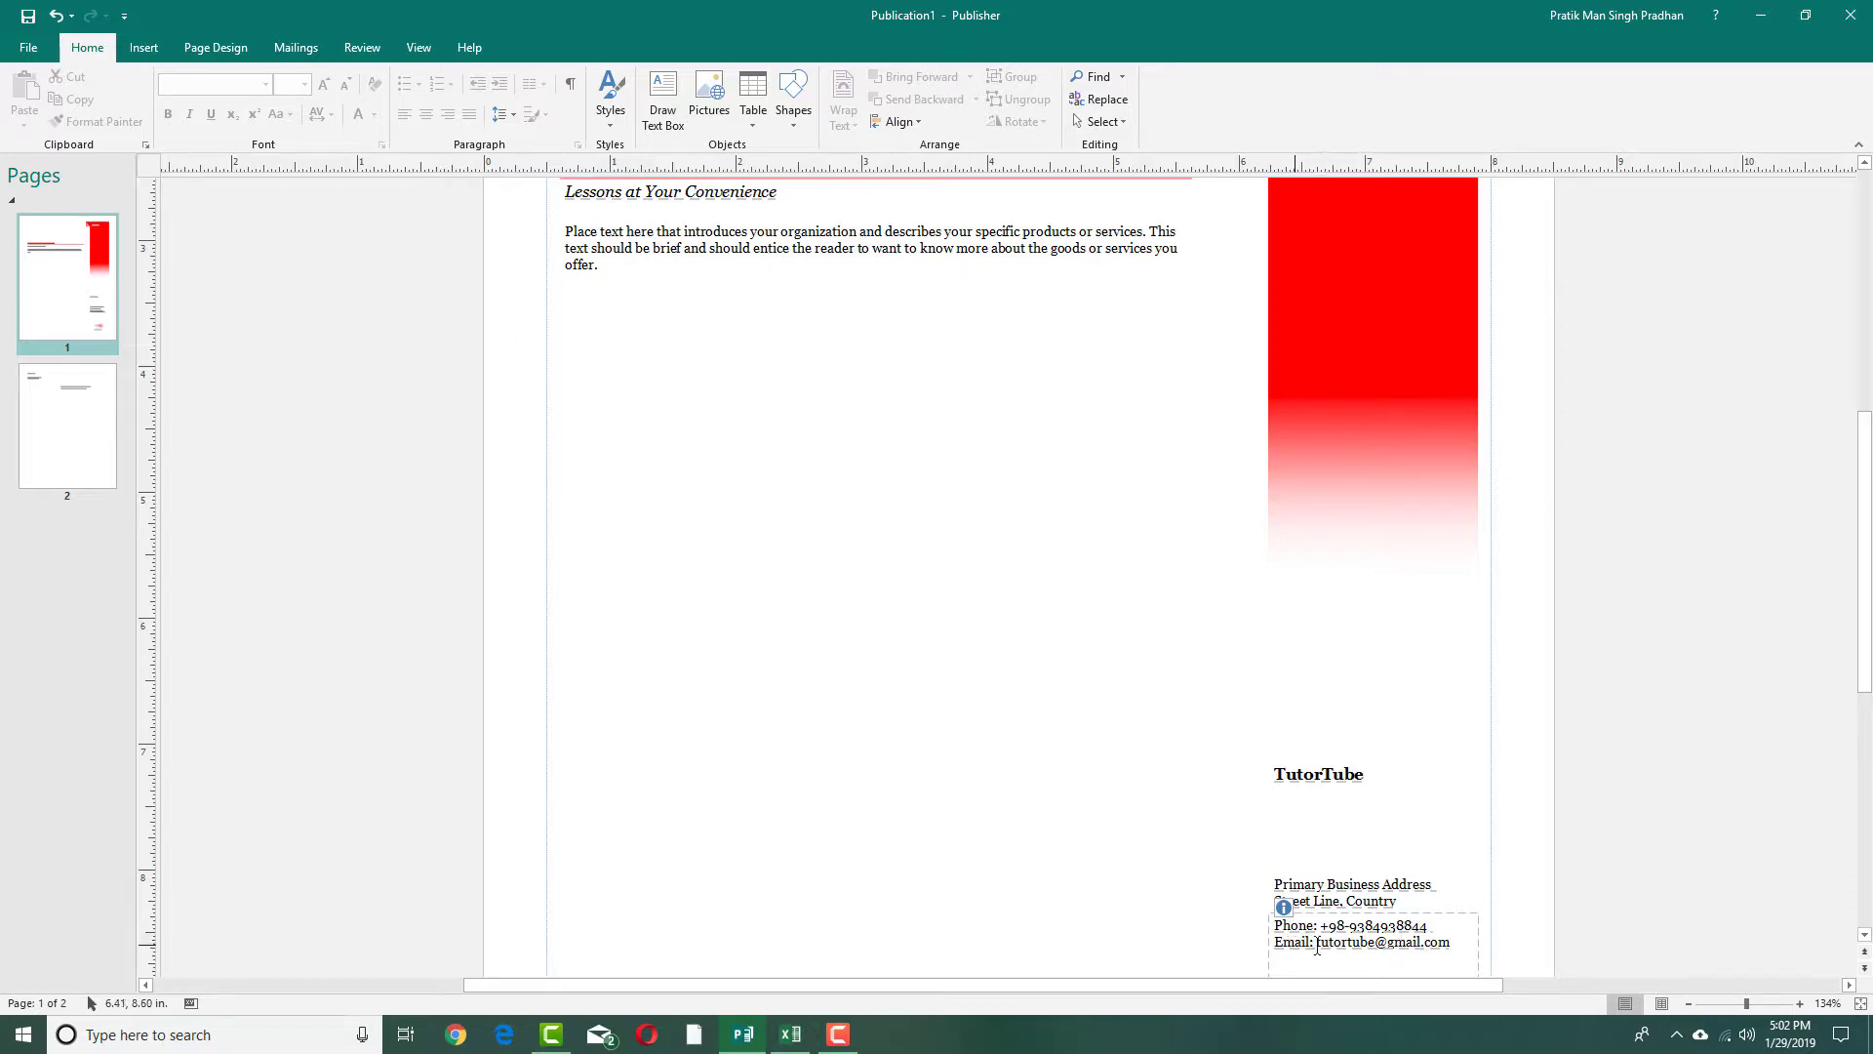
{"action": "scroll", "coordinate": [1309, 931], "scroll_direction": "down", "scroll_amount": 1}
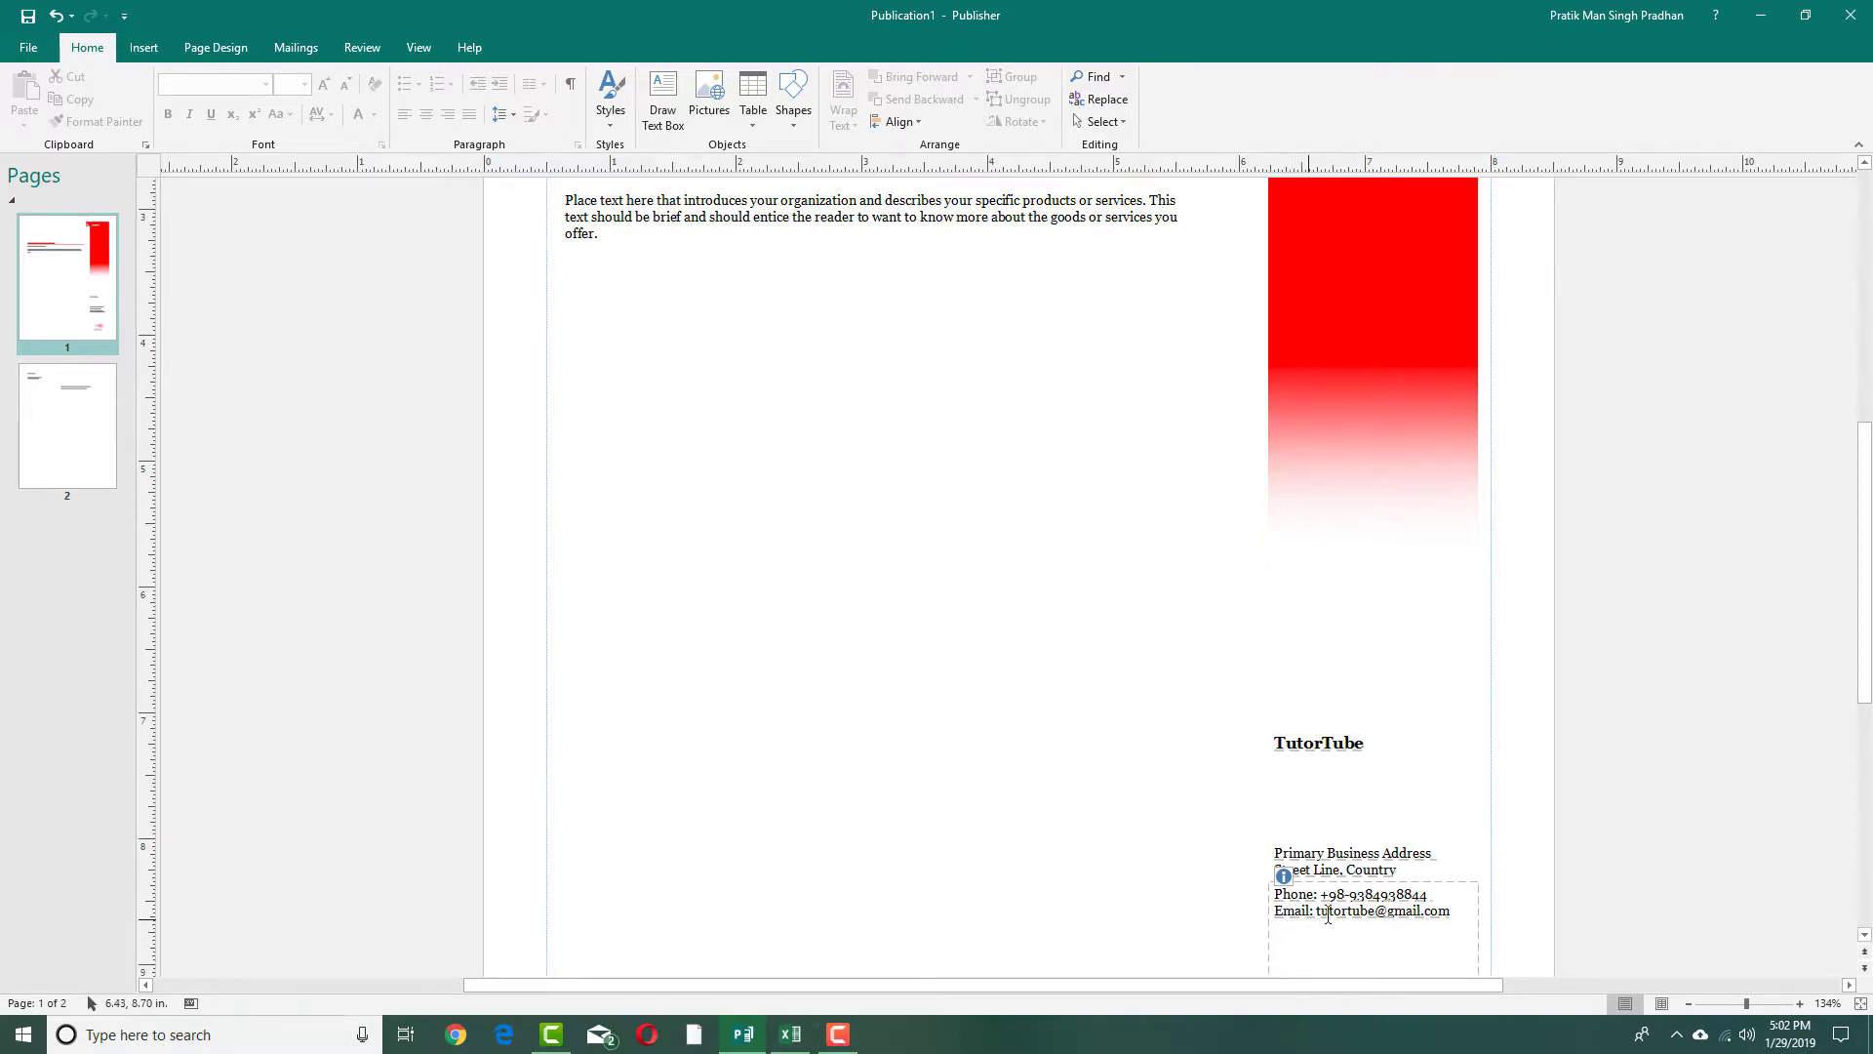
{"action": "scroll", "coordinate": [1339, 920], "scroll_direction": "up", "scroll_amount": 5}
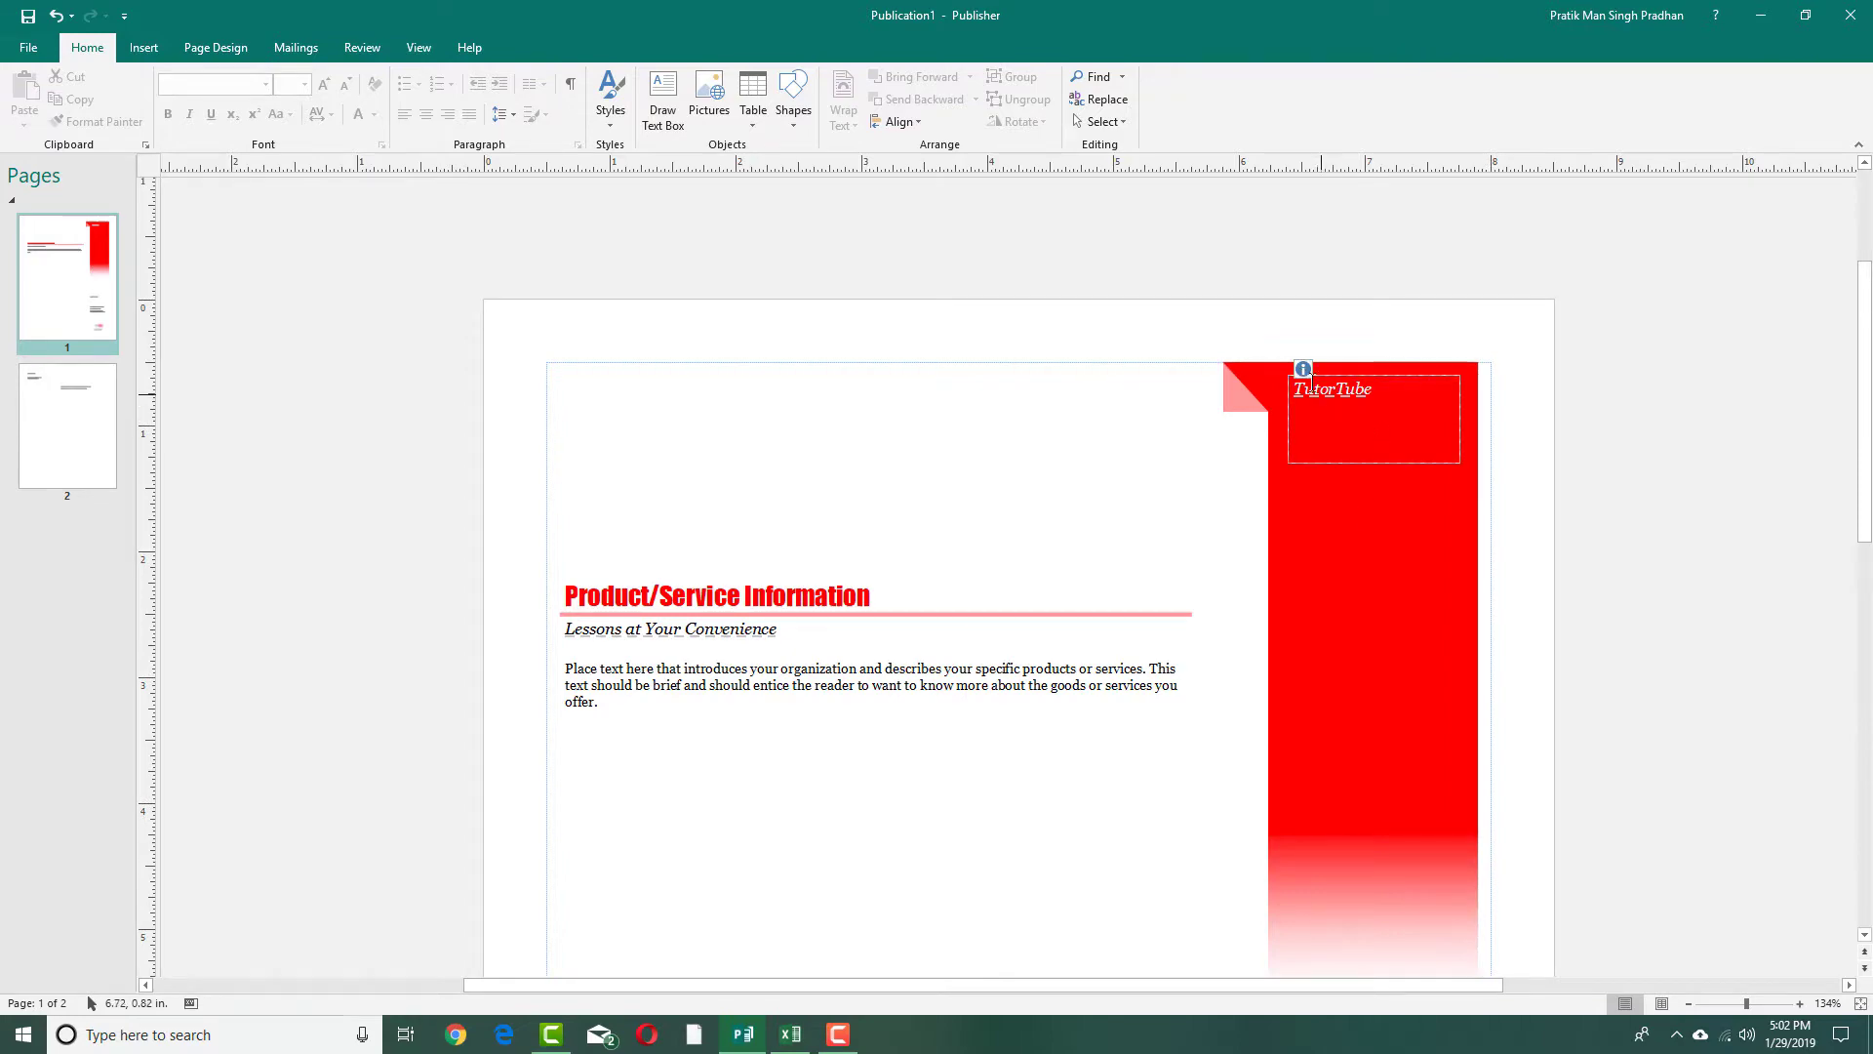
{"action": "scroll", "coordinate": [1363, 607], "scroll_direction": "down", "scroll_amount": 10}
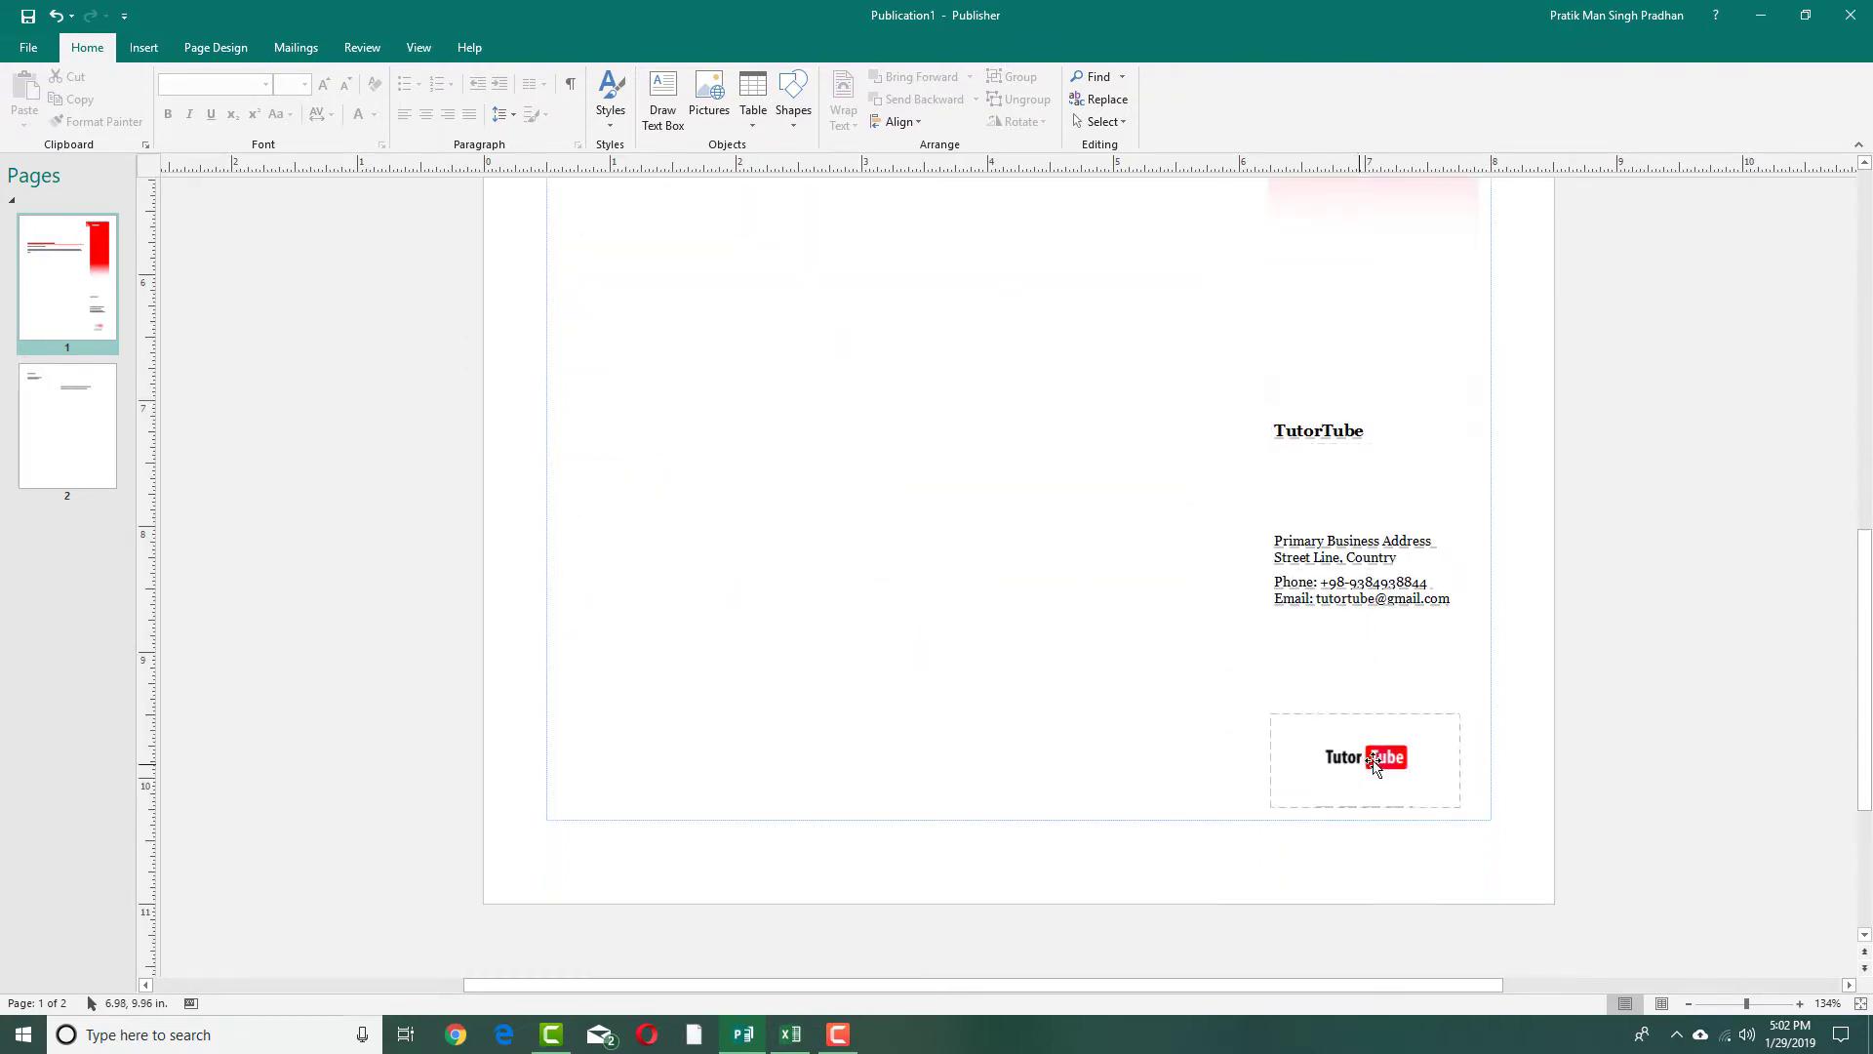
{"action": "scroll", "coordinate": [1366, 761], "scroll_direction": "up", "scroll_amount": 9}
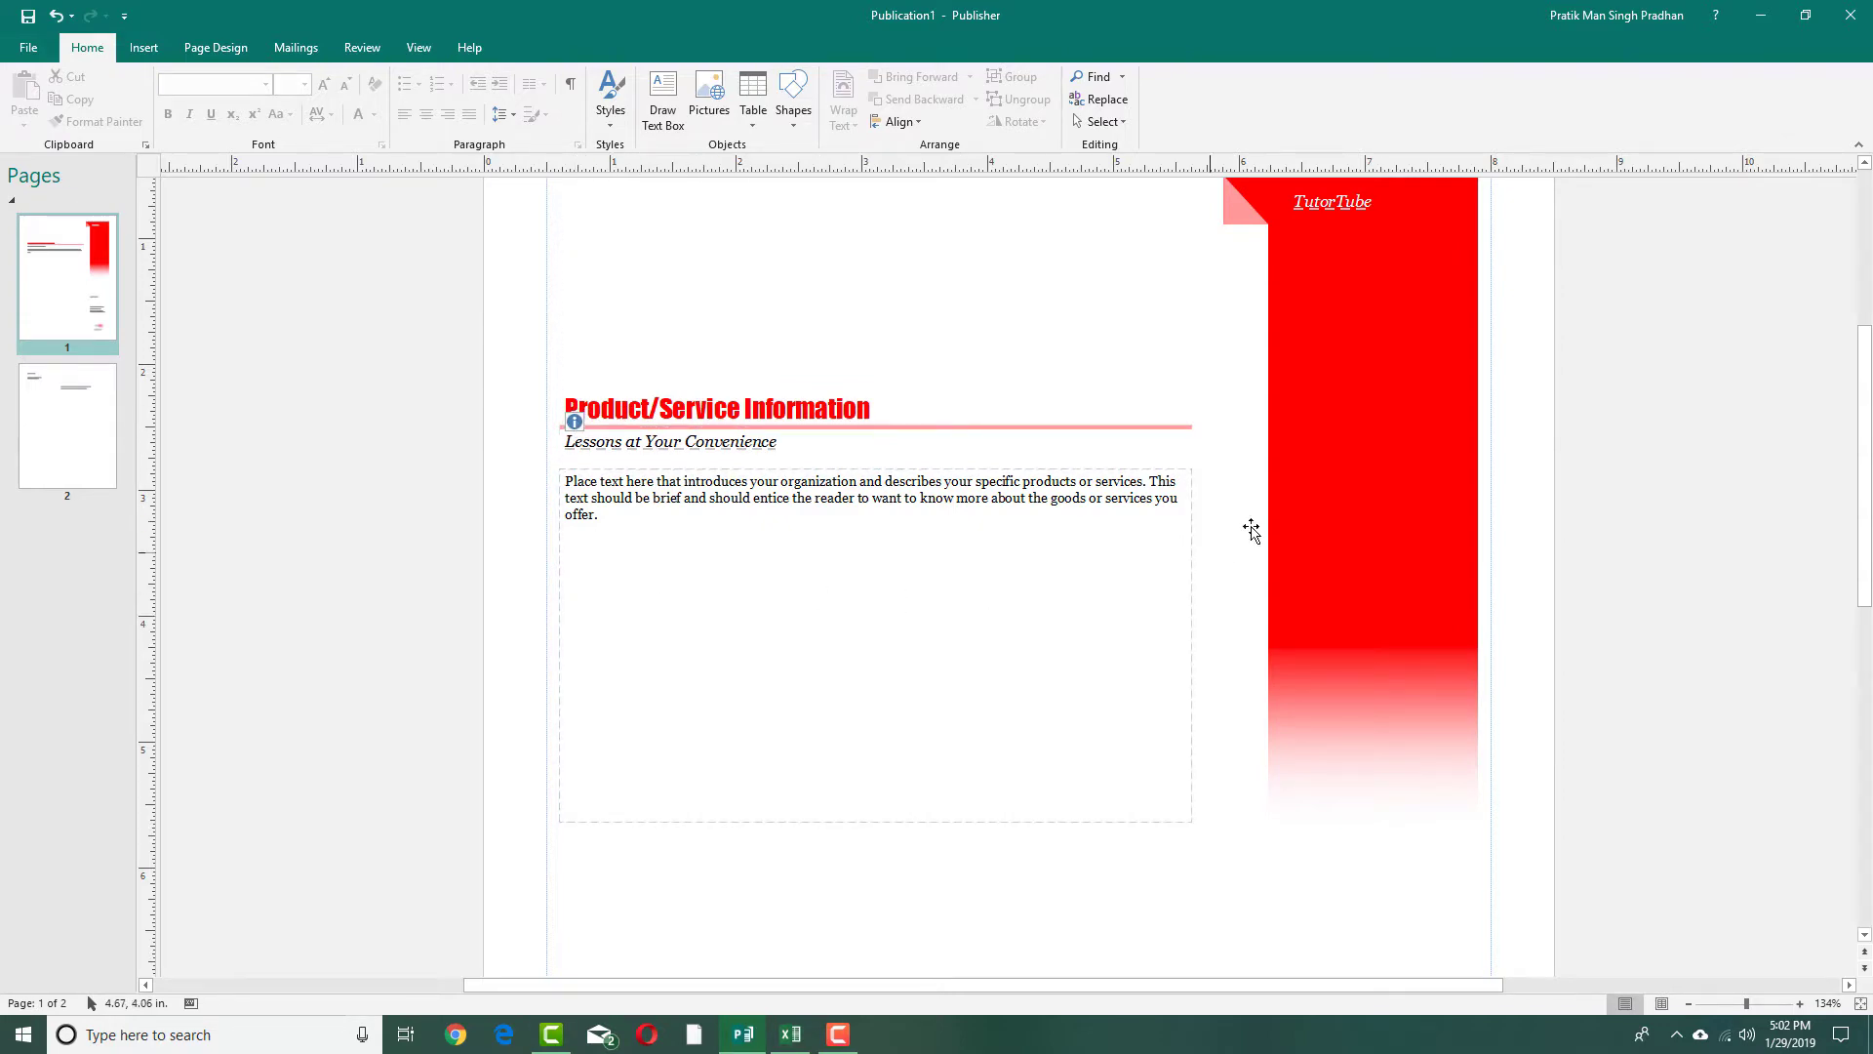
{"action": "scroll", "coordinate": [1251, 529], "scroll_direction": "down", "scroll_amount": 3}
{"action": "scroll", "coordinate": [1275, 523], "scroll_direction": "up", "scroll_amount": 5}
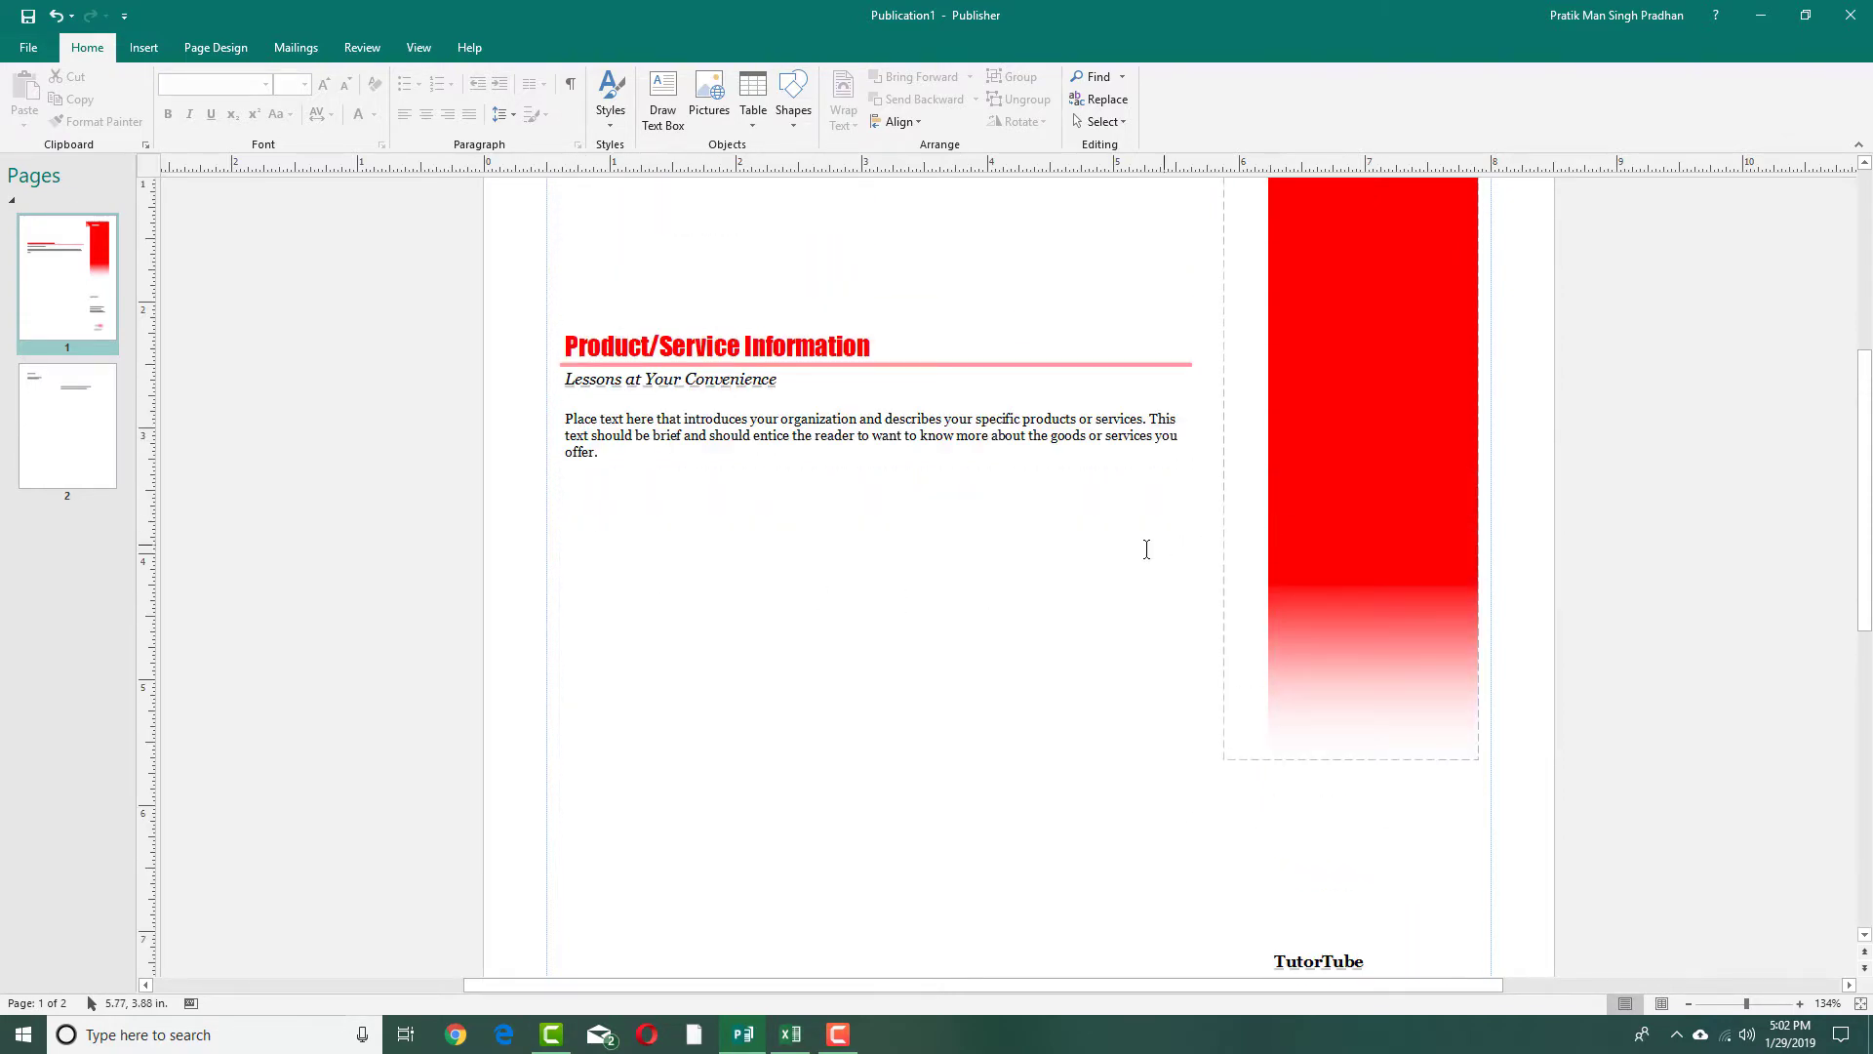
{"action": "left_click", "coordinate": [109, 430]}
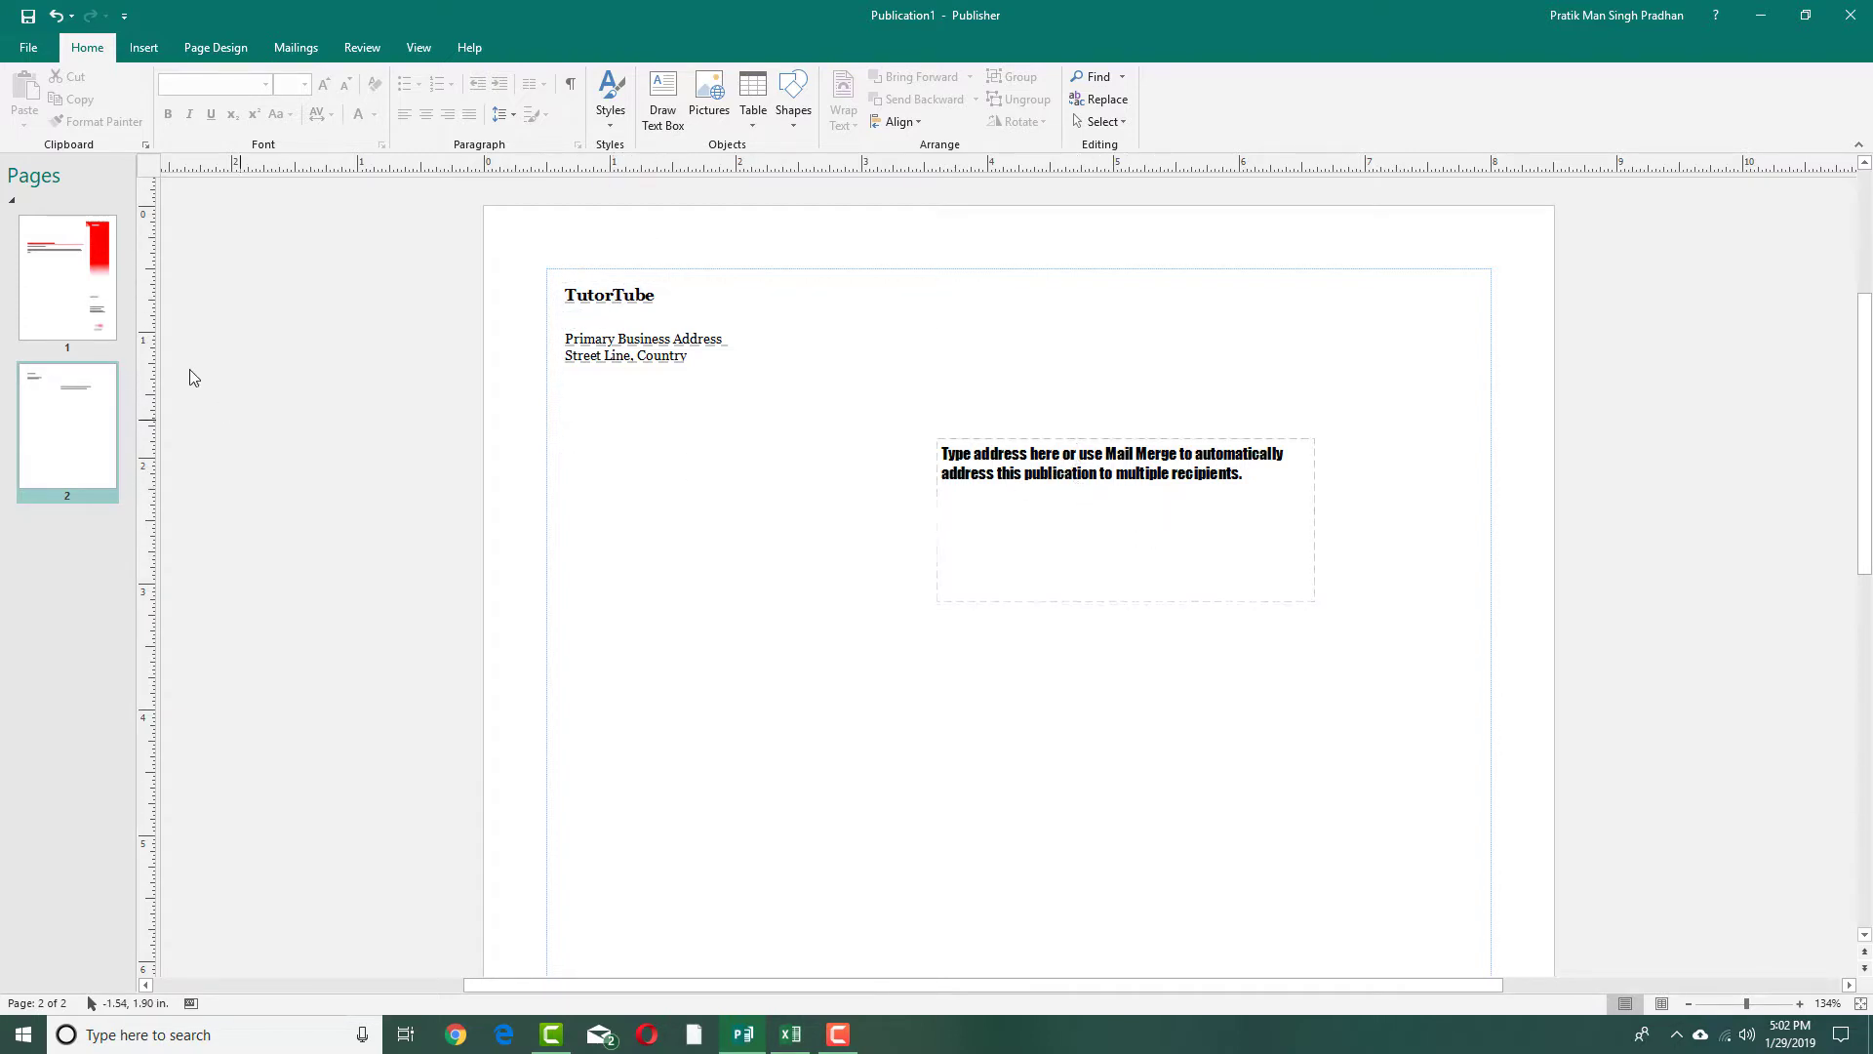
{"action": "left_click", "coordinate": [86, 251]}
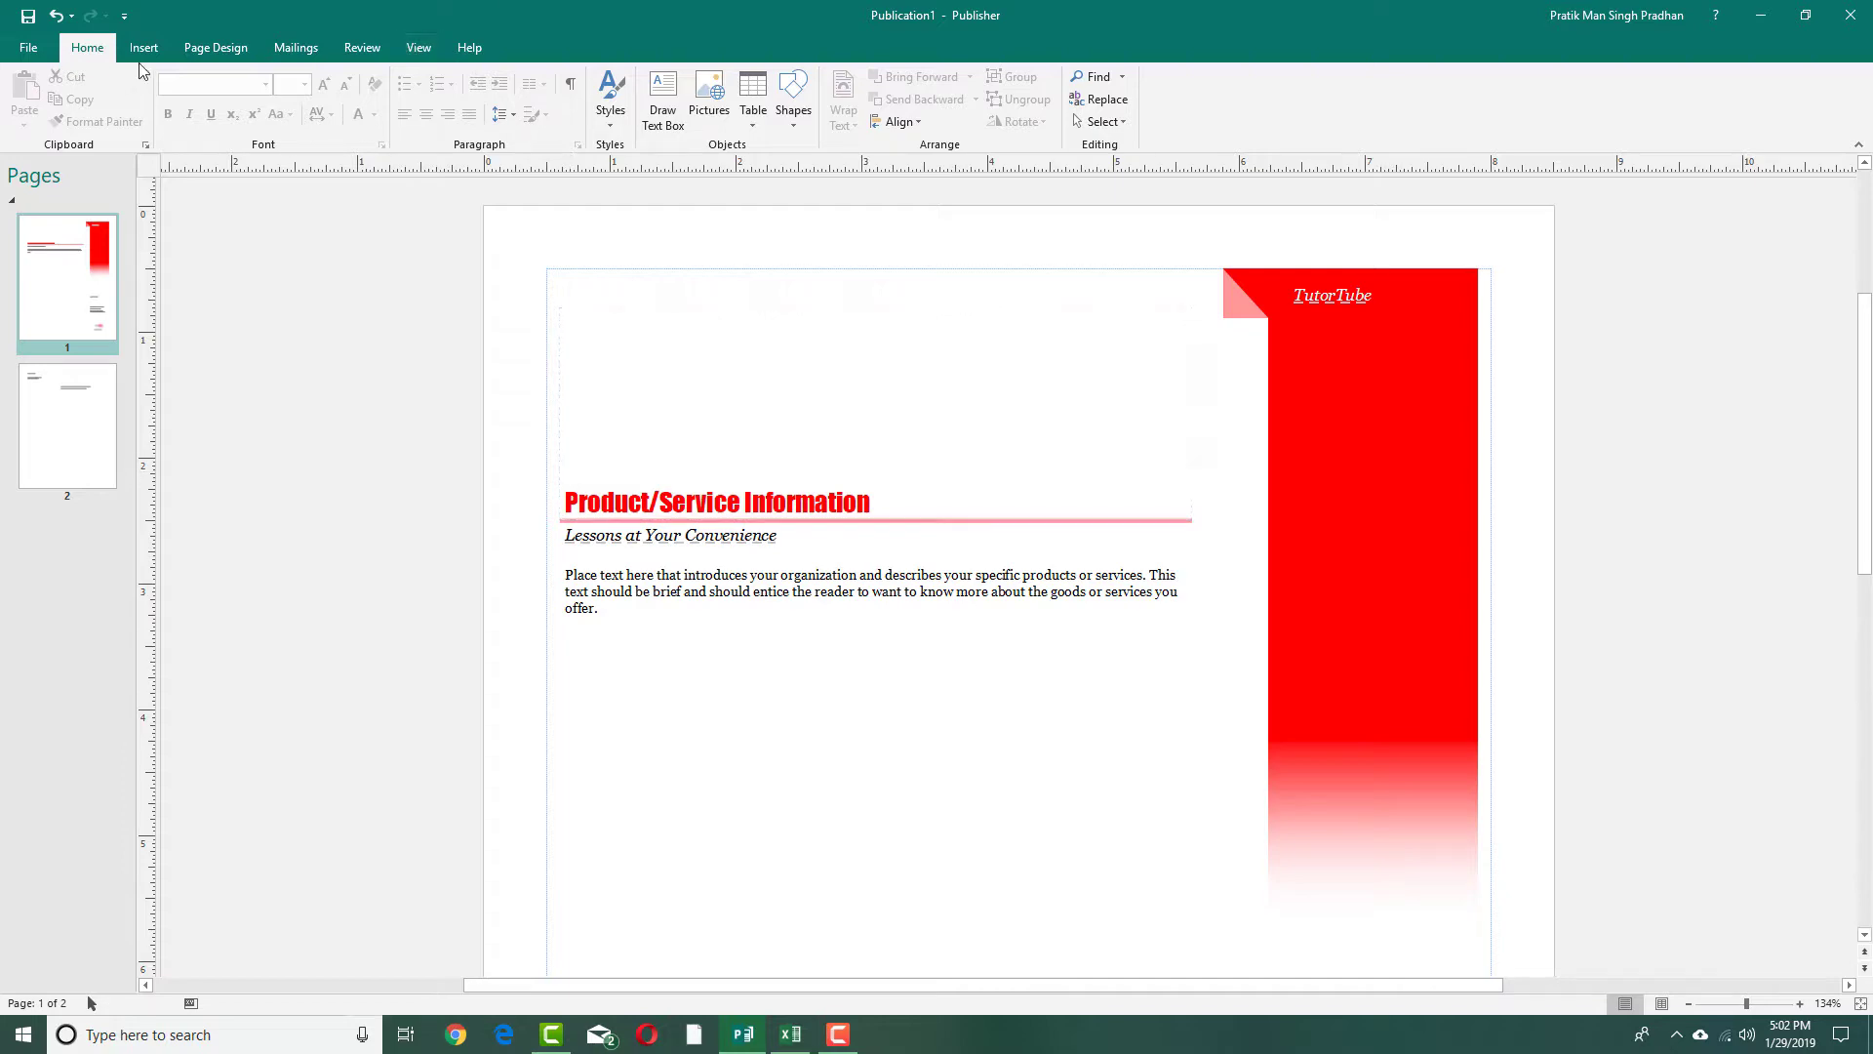
Create a new publication from the Modern cookbook template via File > New.
{"action": "left_click", "coordinate": [26, 49]}
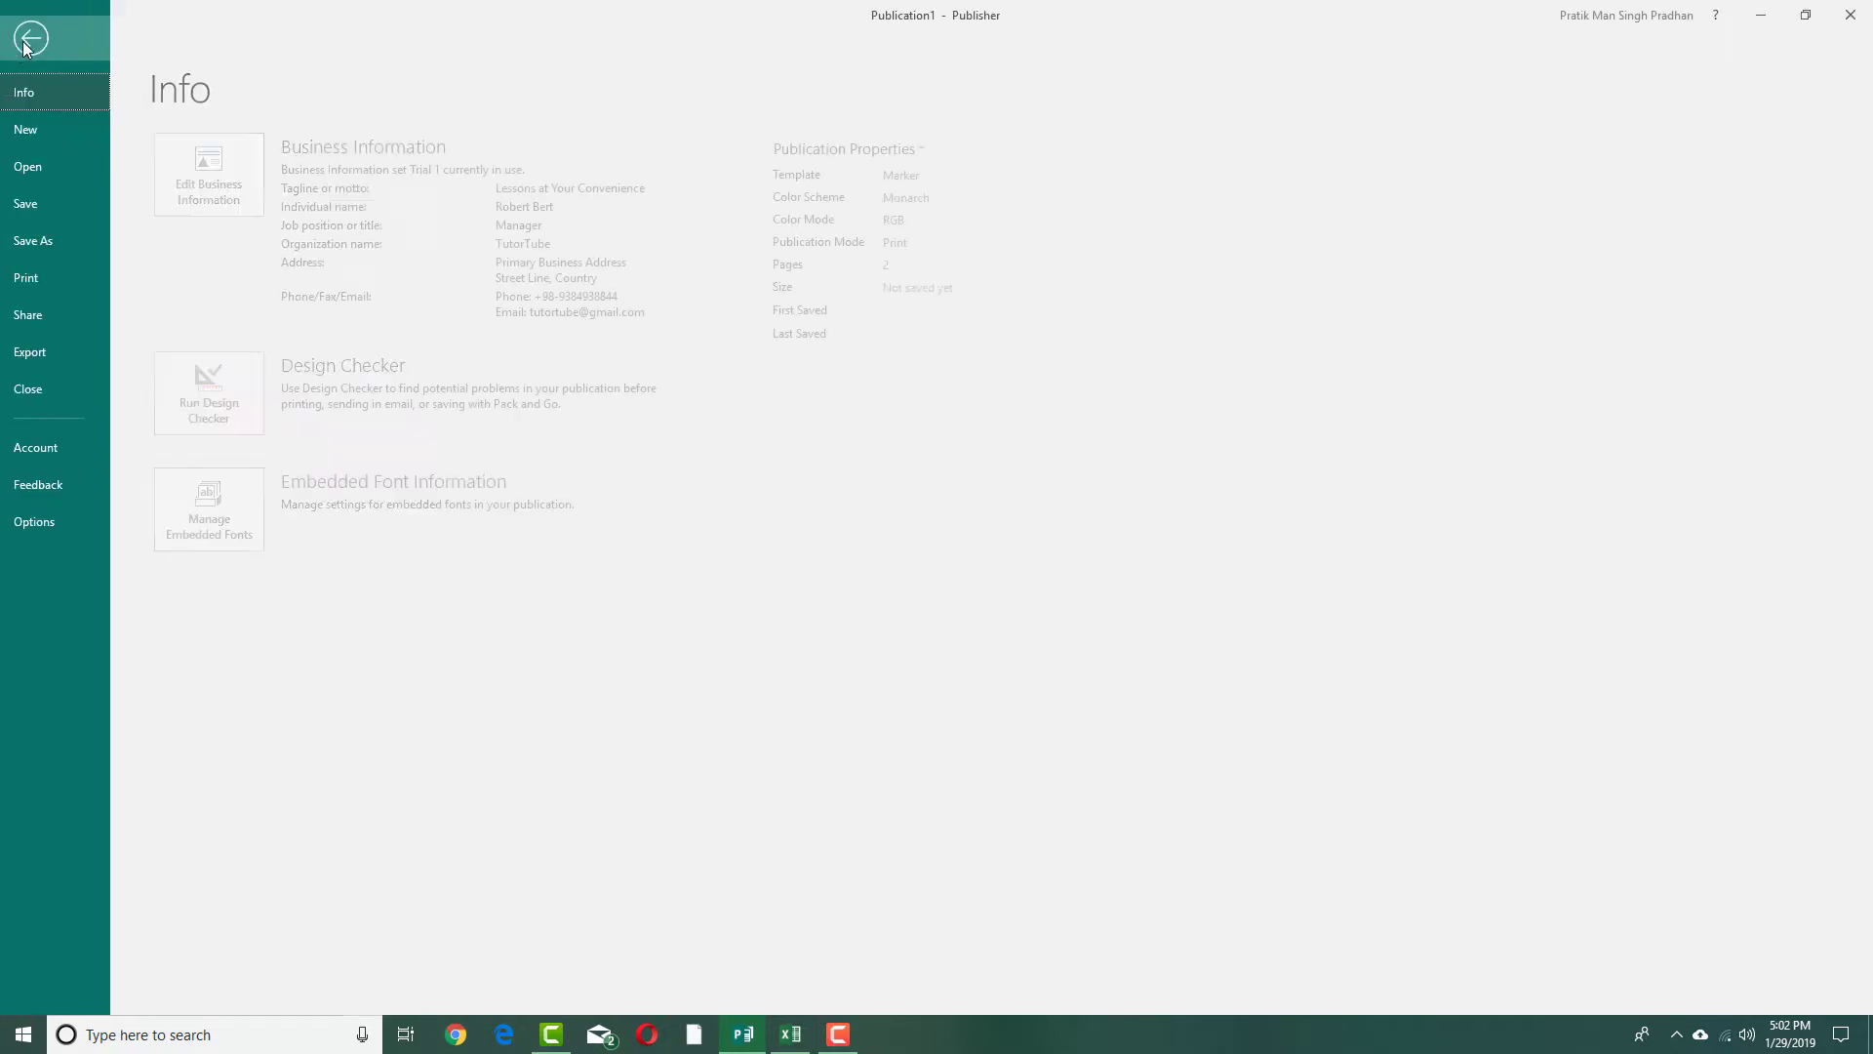
{"action": "left_click", "coordinate": [39, 130]}
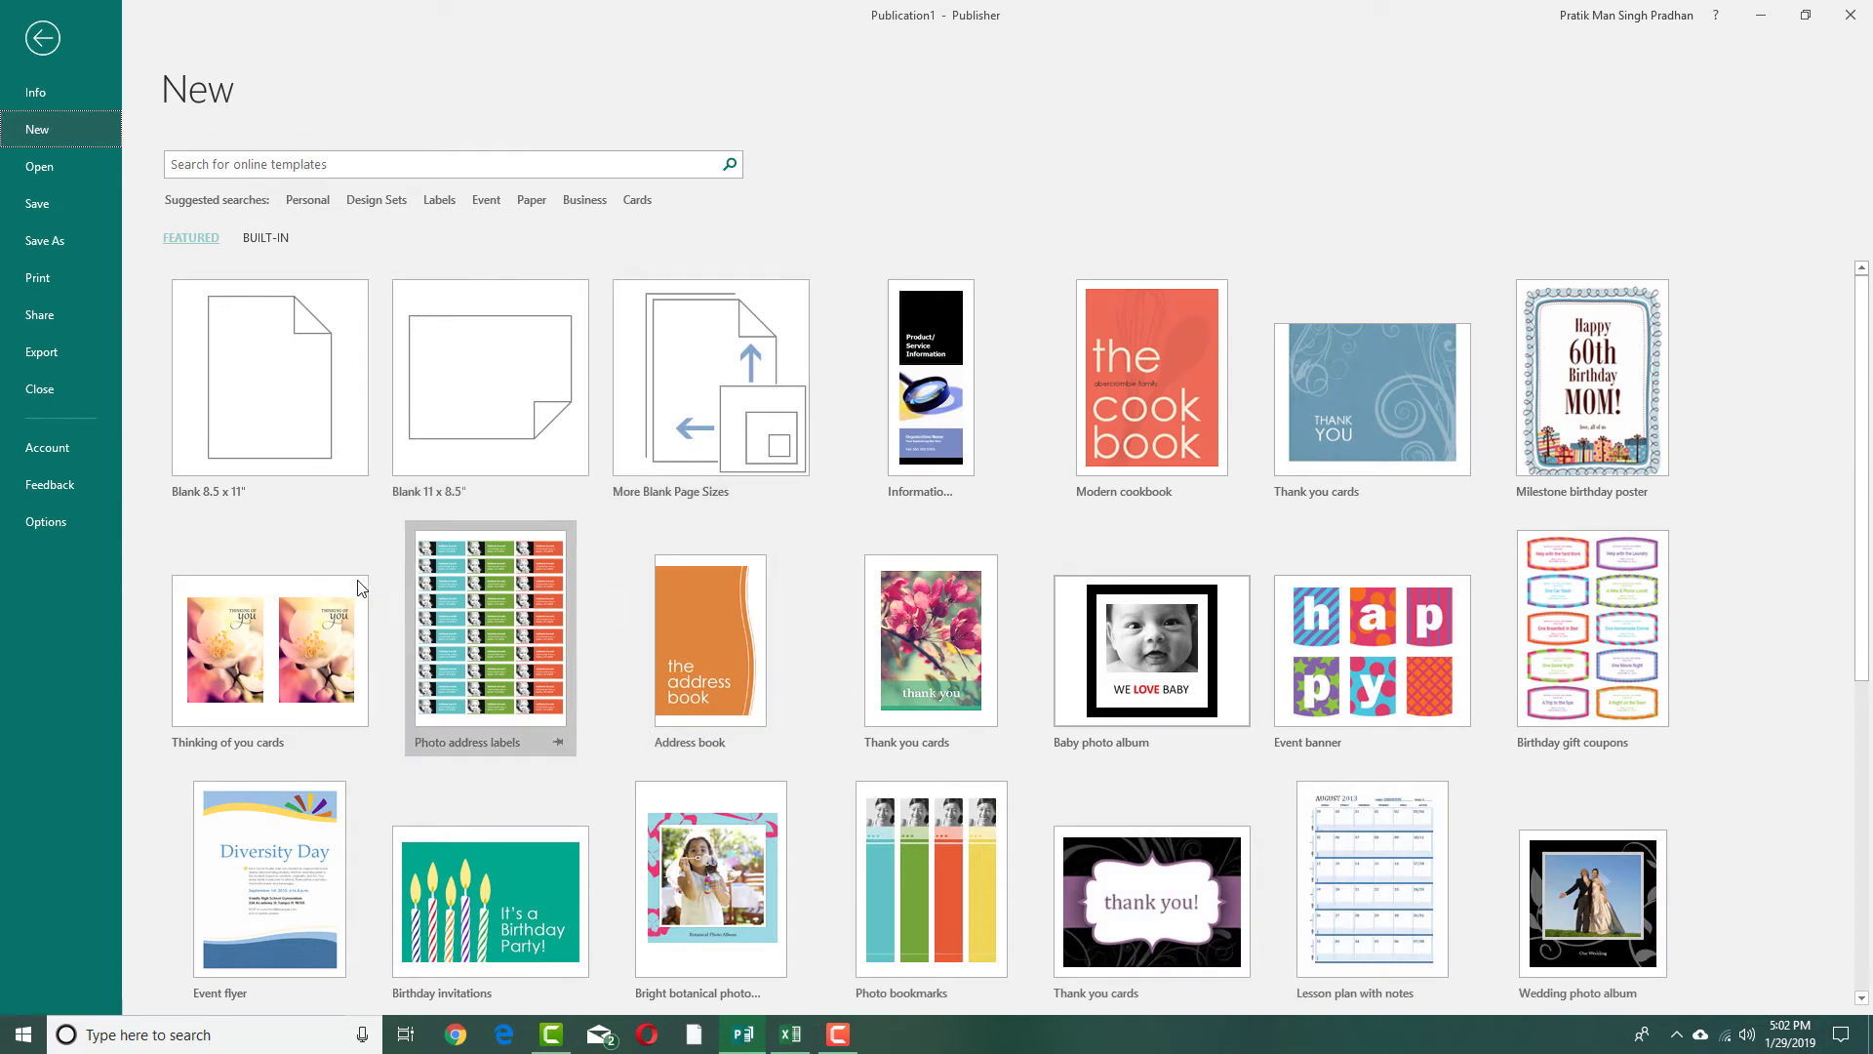
{"action": "left_click", "coordinate": [1167, 370]}
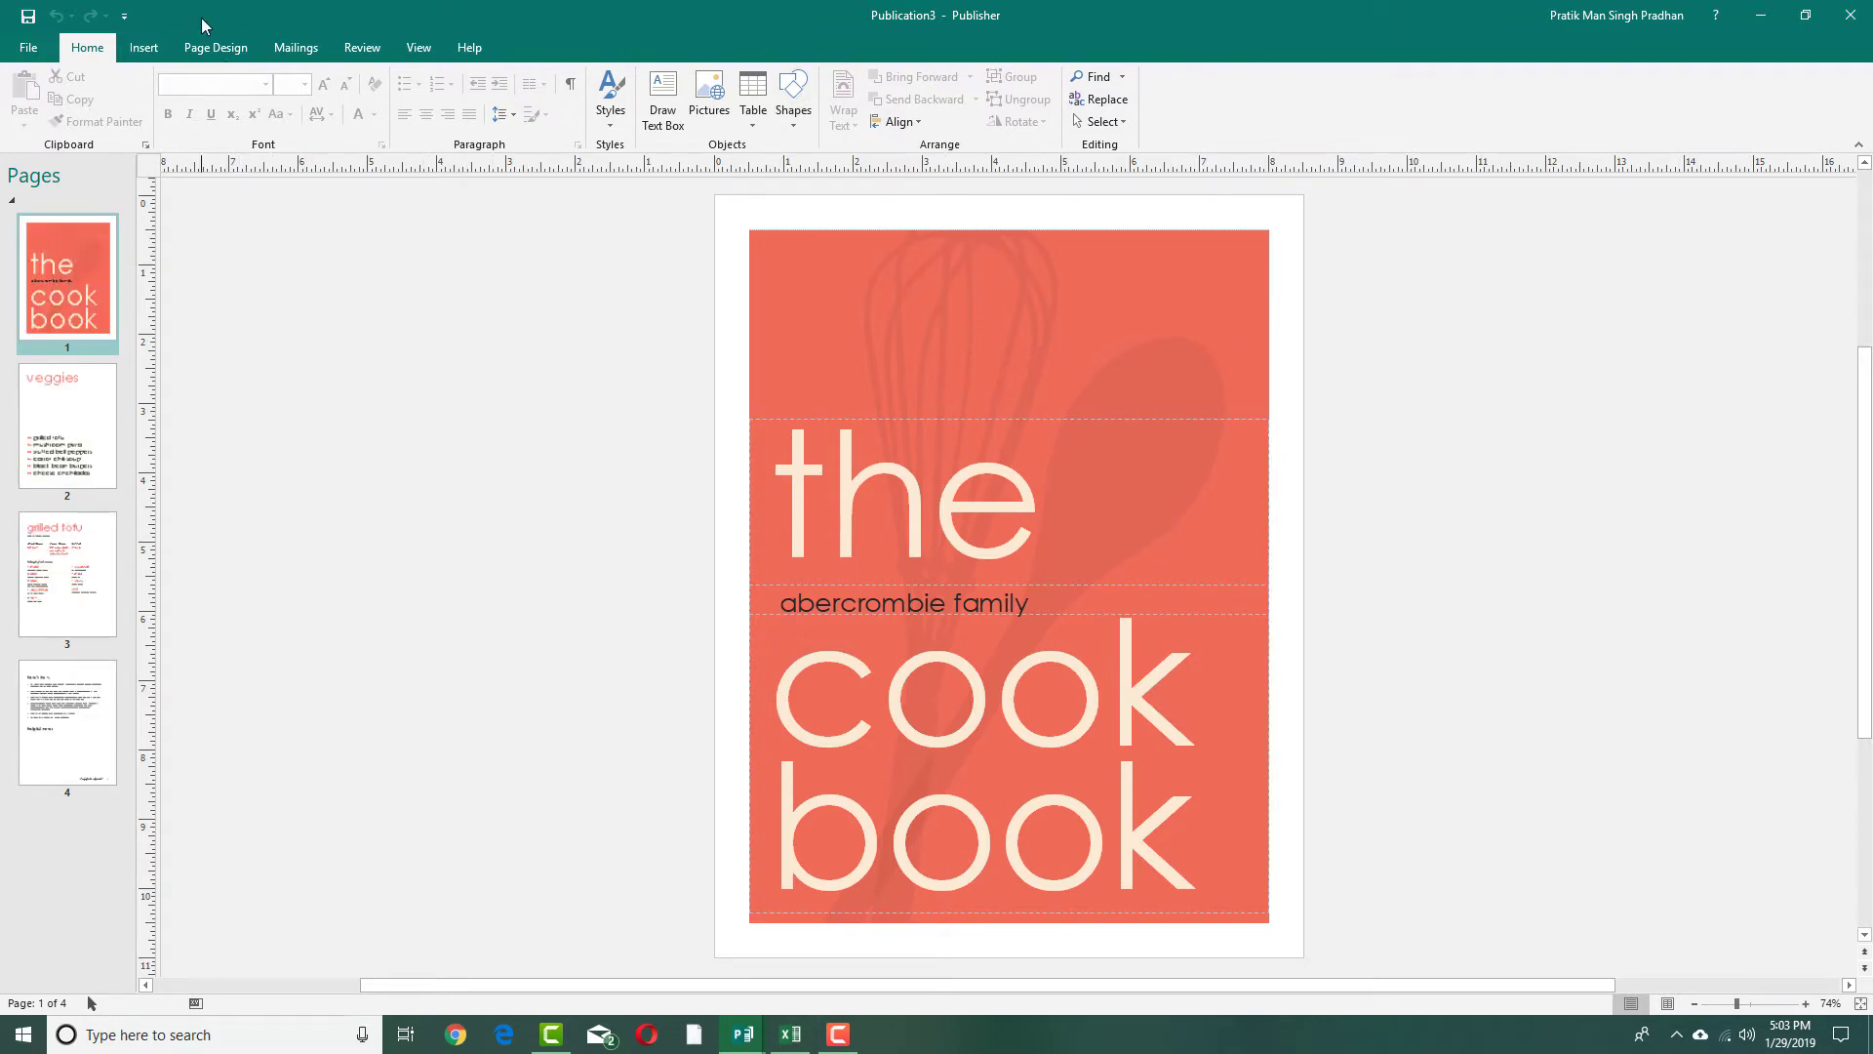
Apply the Alpine colour scheme to the cookbook after previewing Metro and Urban.
{"action": "left_click", "coordinate": [147, 49]}
{"action": "left_click", "coordinate": [226, 50]}
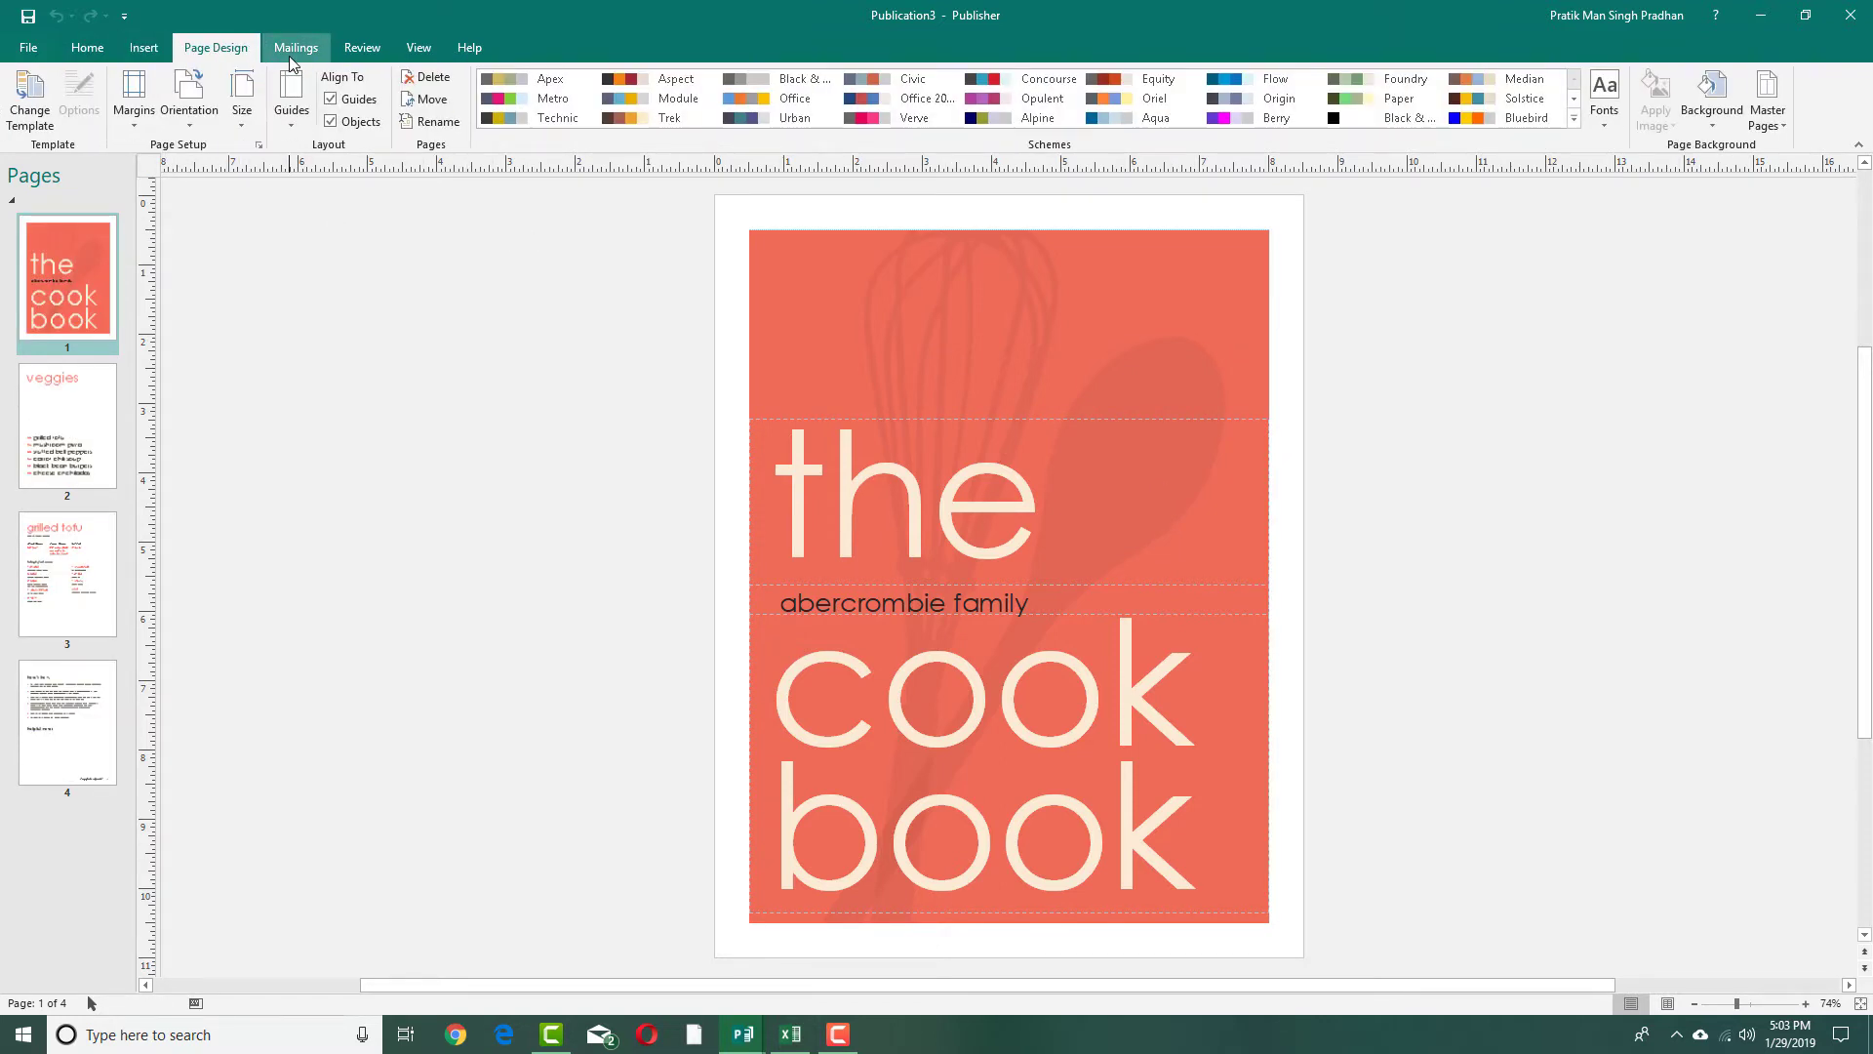
{"action": "left_click", "coordinate": [552, 98]}
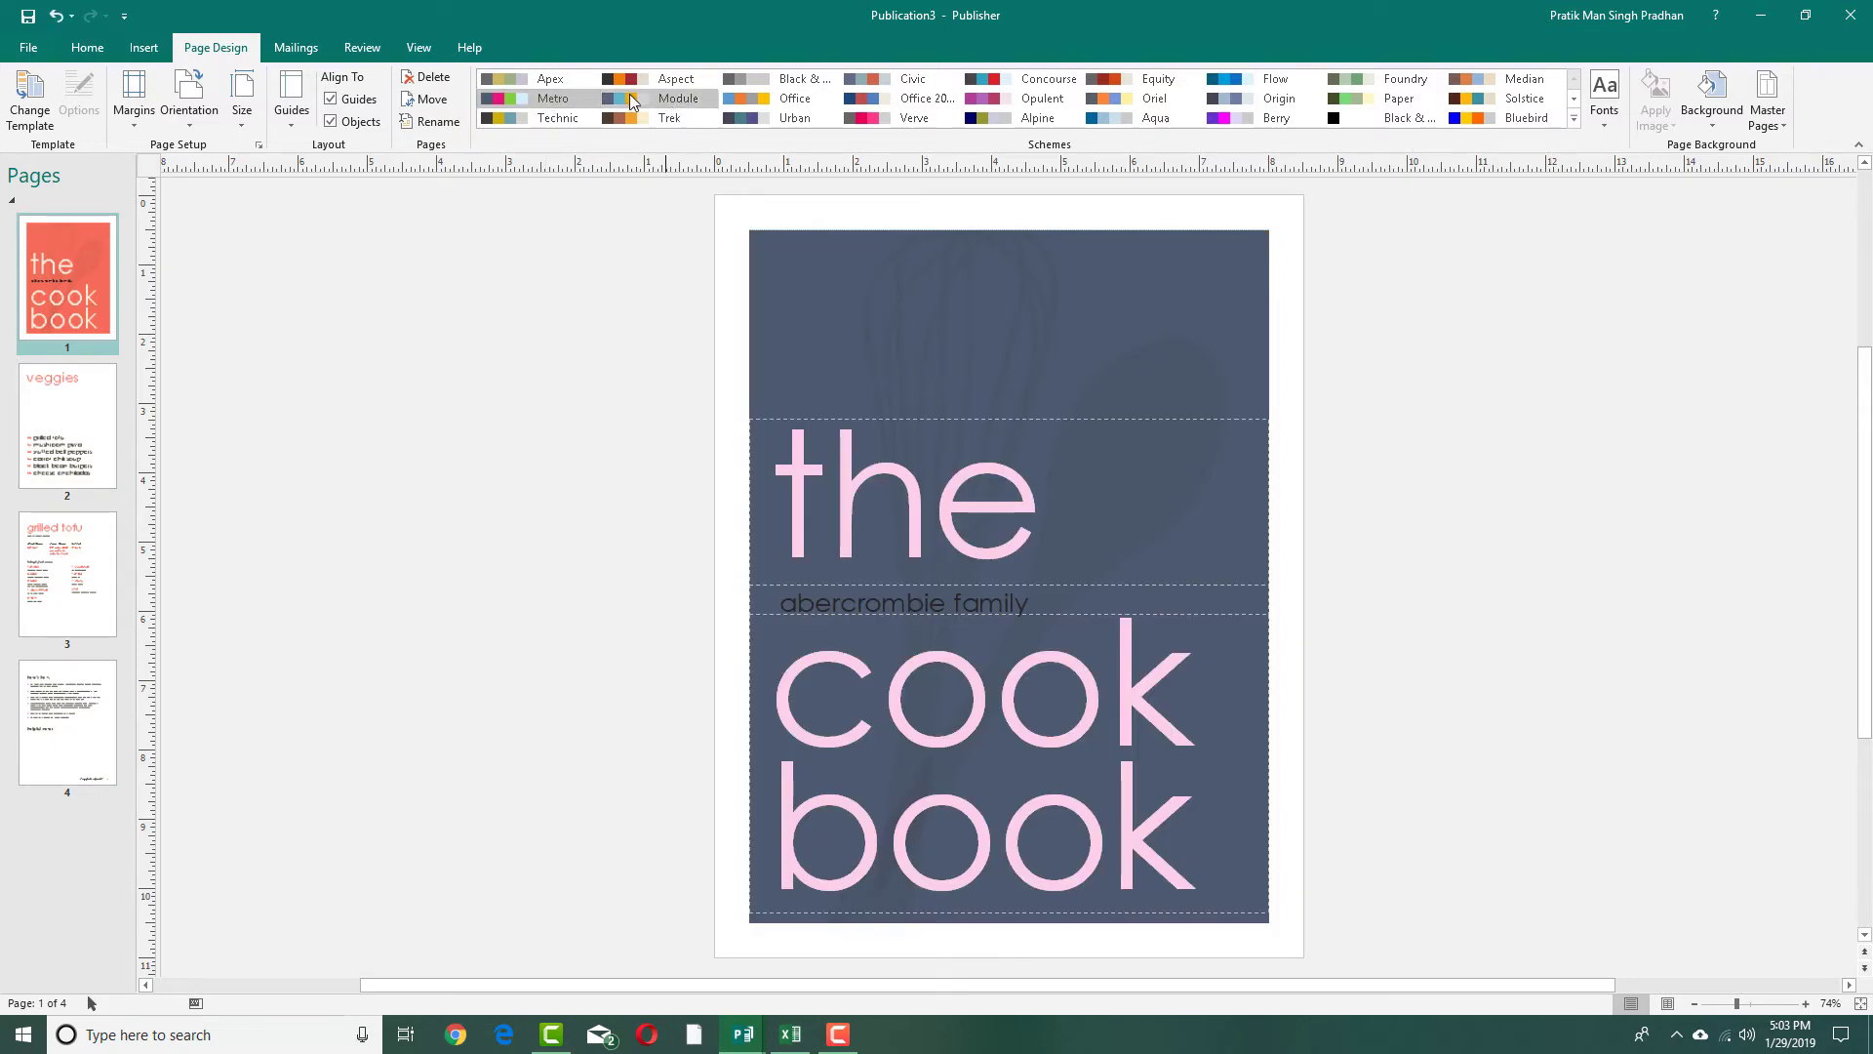
{"action": "left_click", "coordinate": [795, 117]}
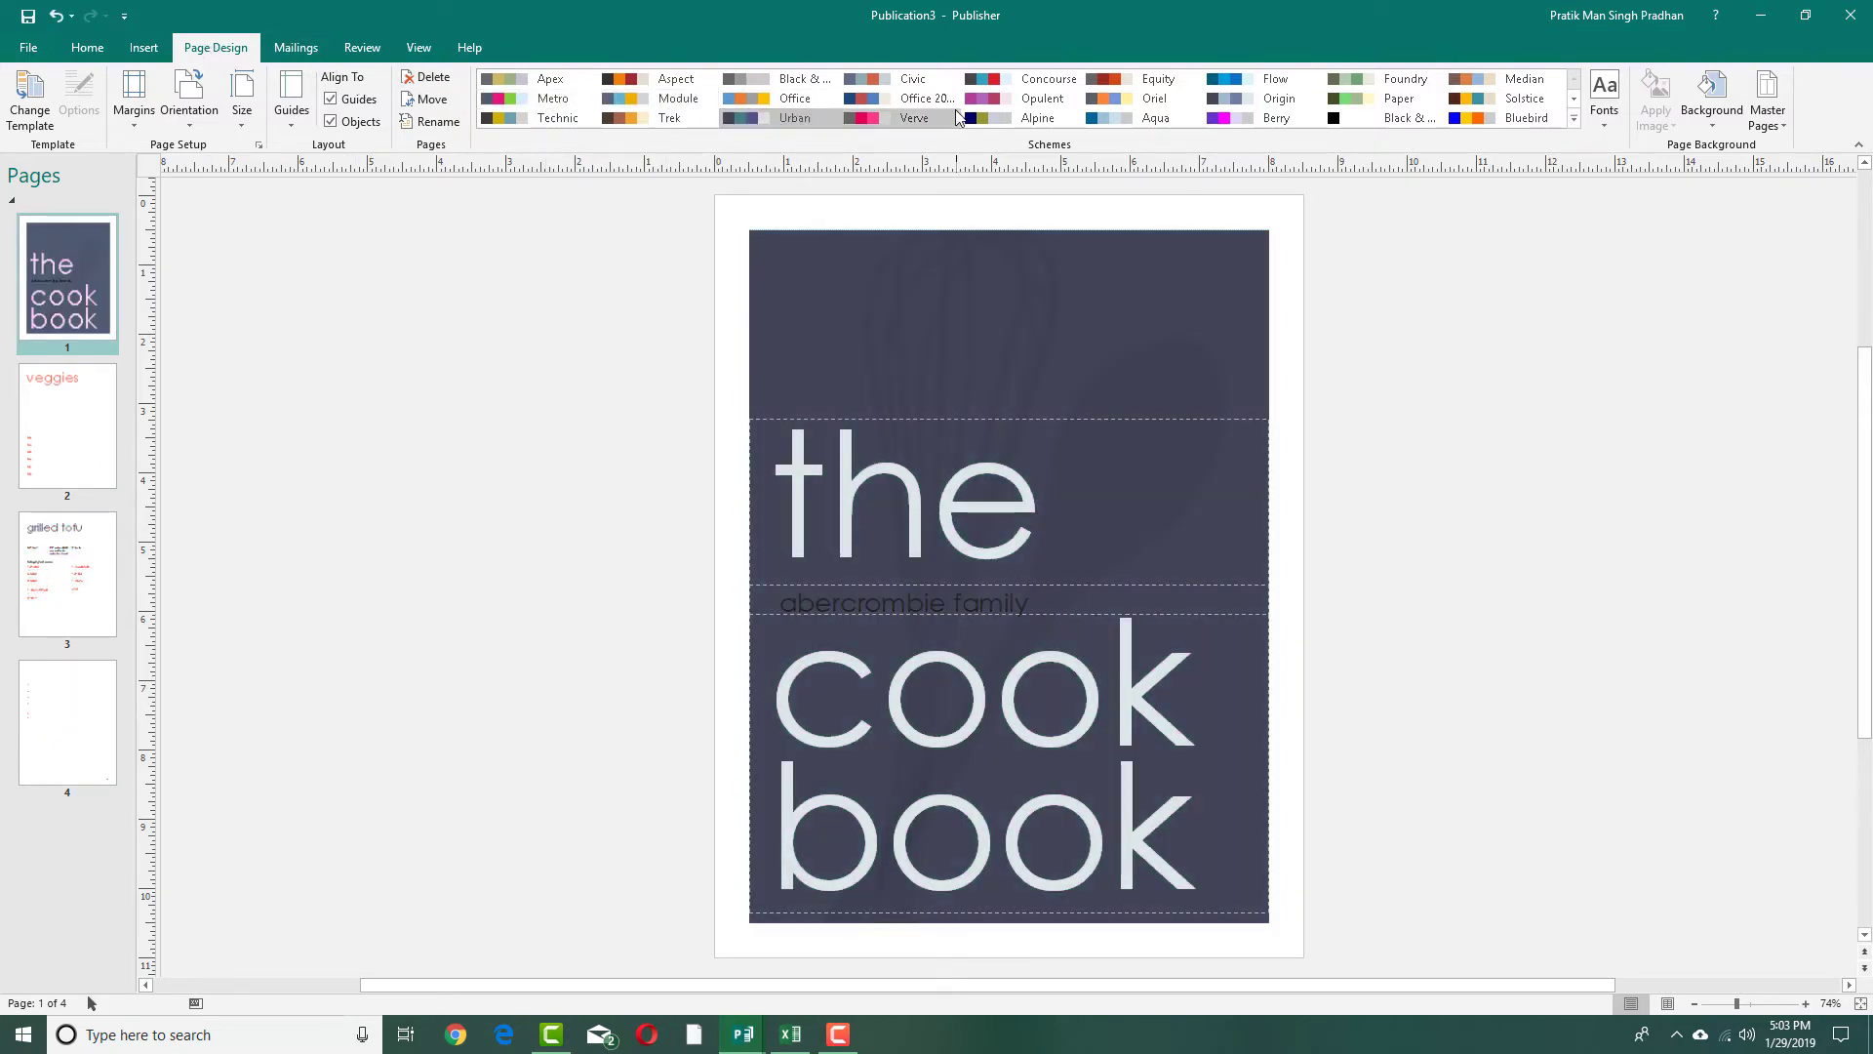
{"action": "left_click", "coordinate": [1005, 119]}
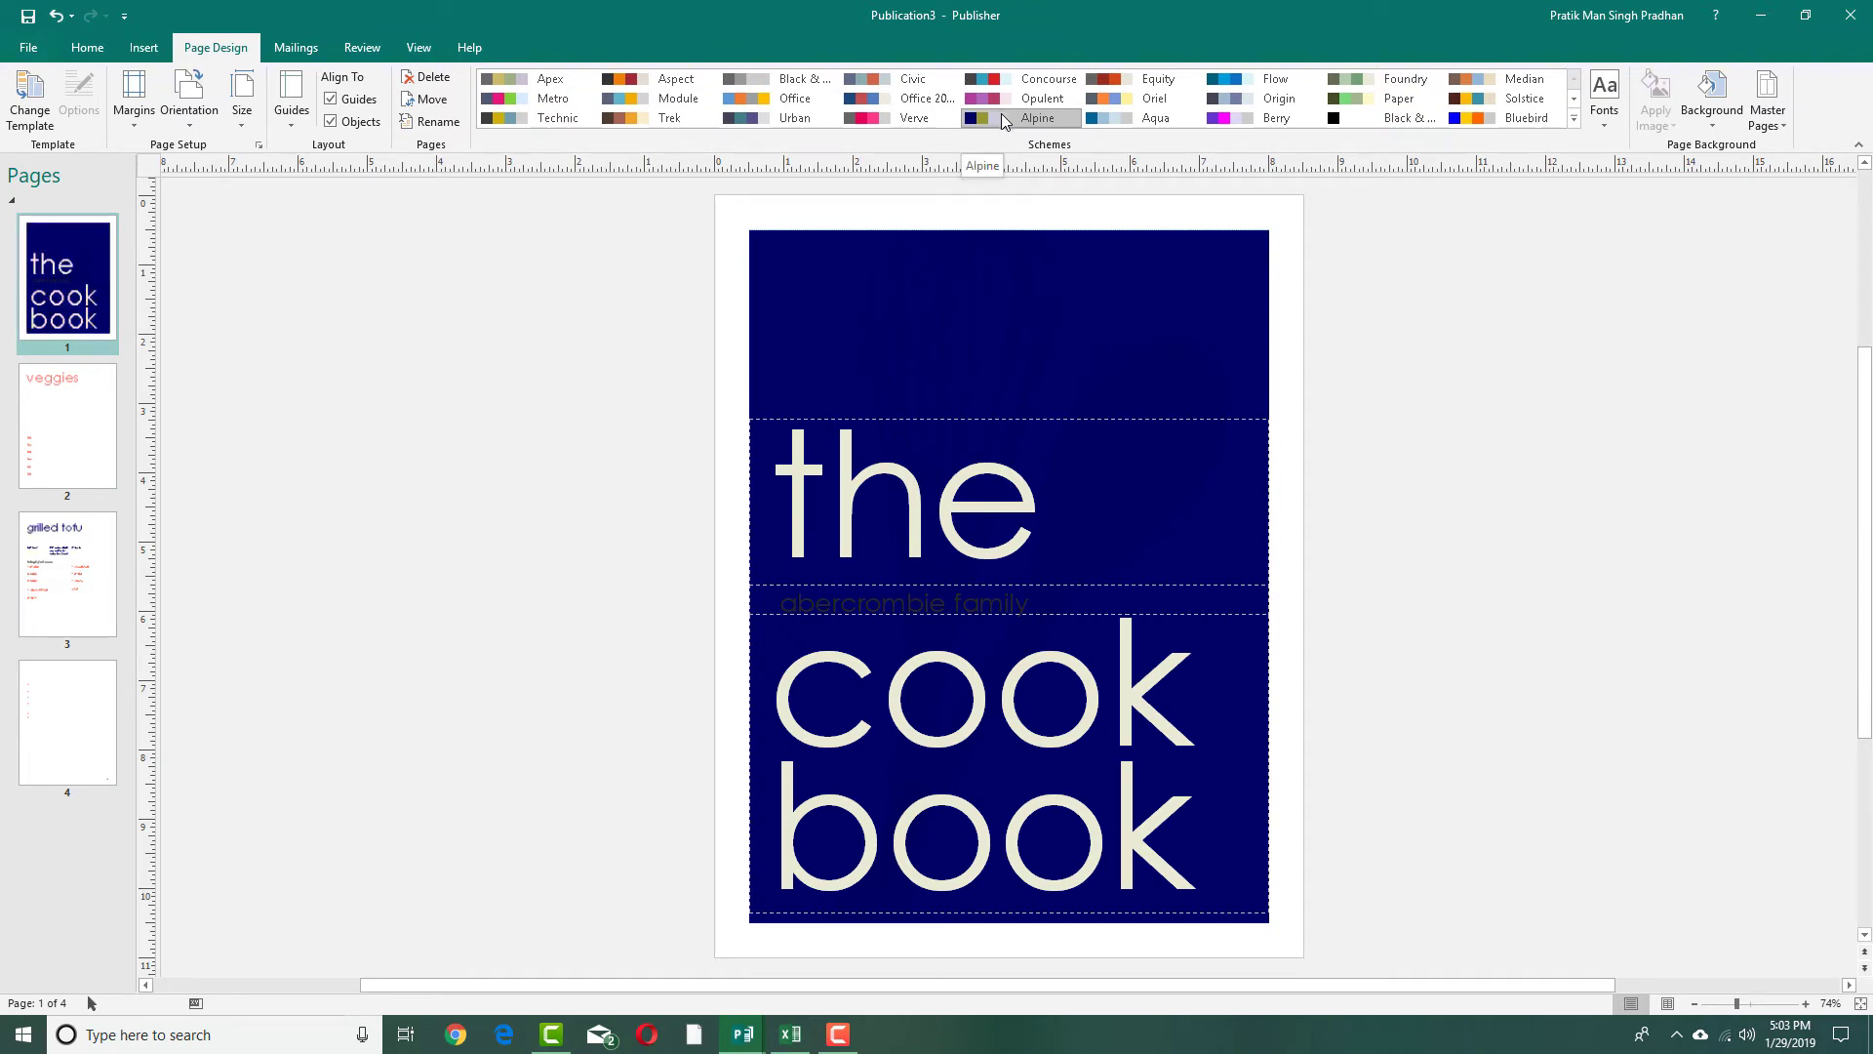